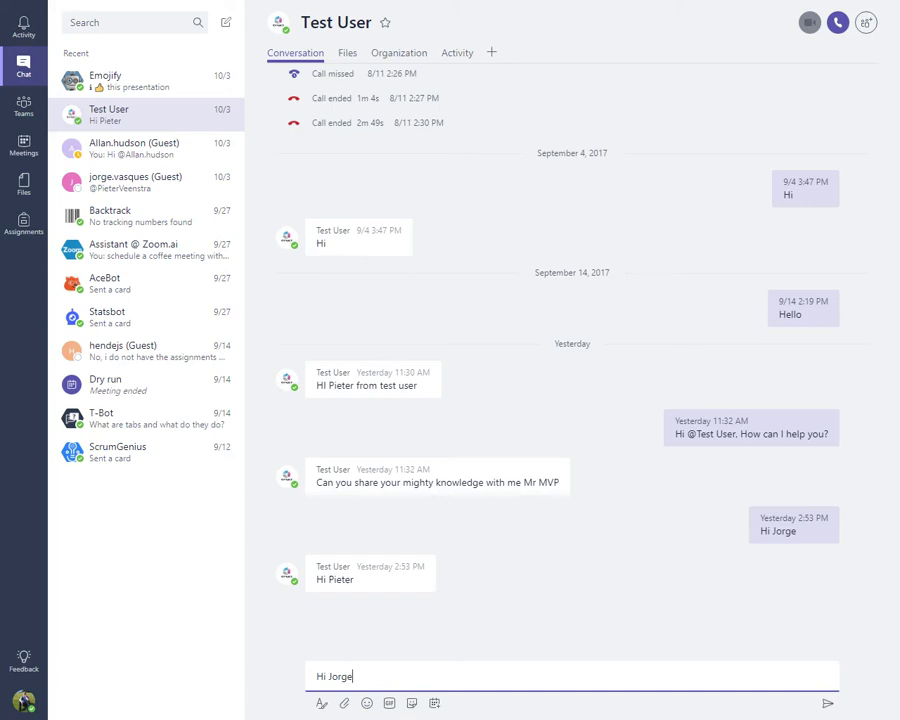
# Send the prepared greeting in the Test User conversation.
pyautogui.press('Return')
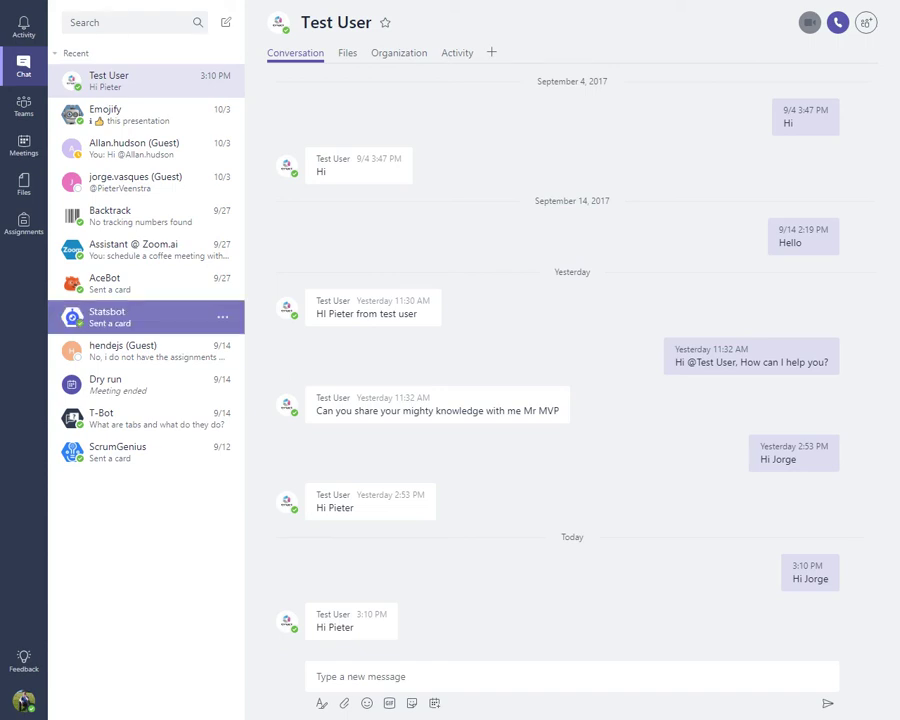
# Open the General channel of the Staff Members team to view its conversations.
pyautogui.click(23, 106)
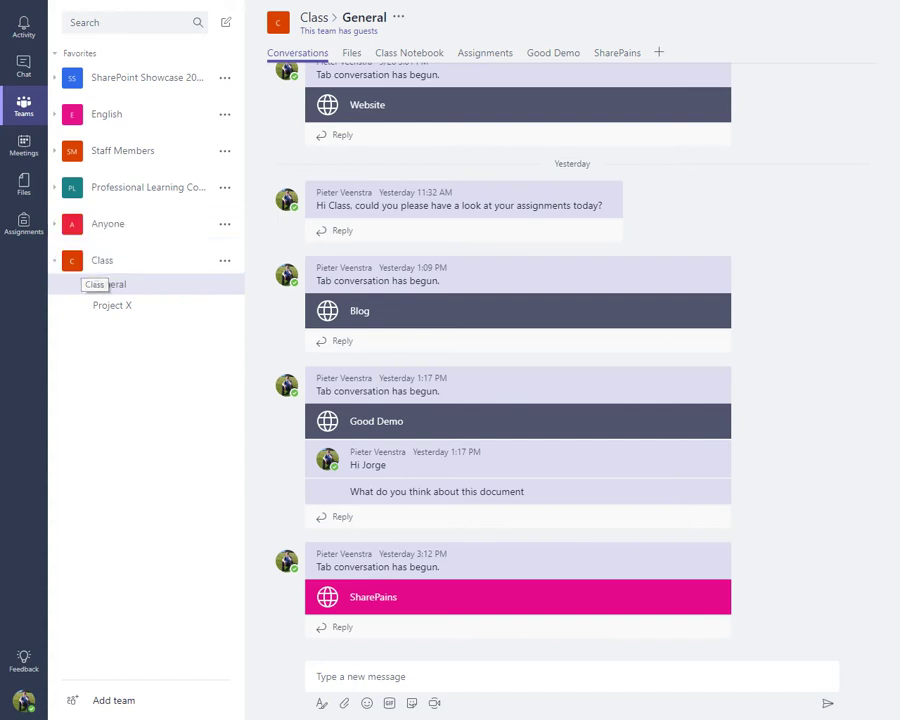
pyautogui.click(123, 150)
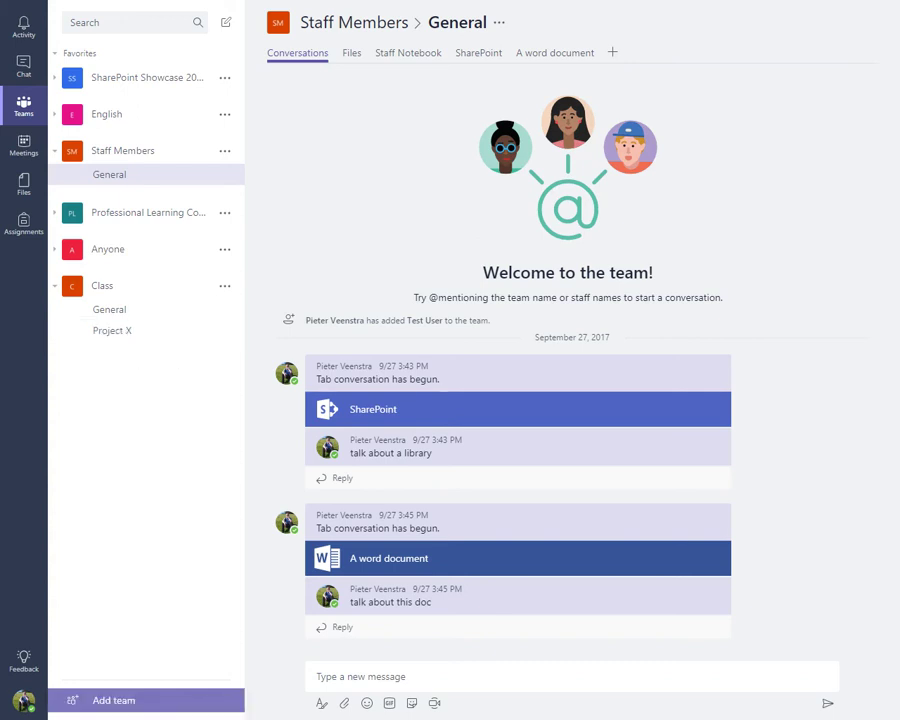
pyautogui.click(113, 700)
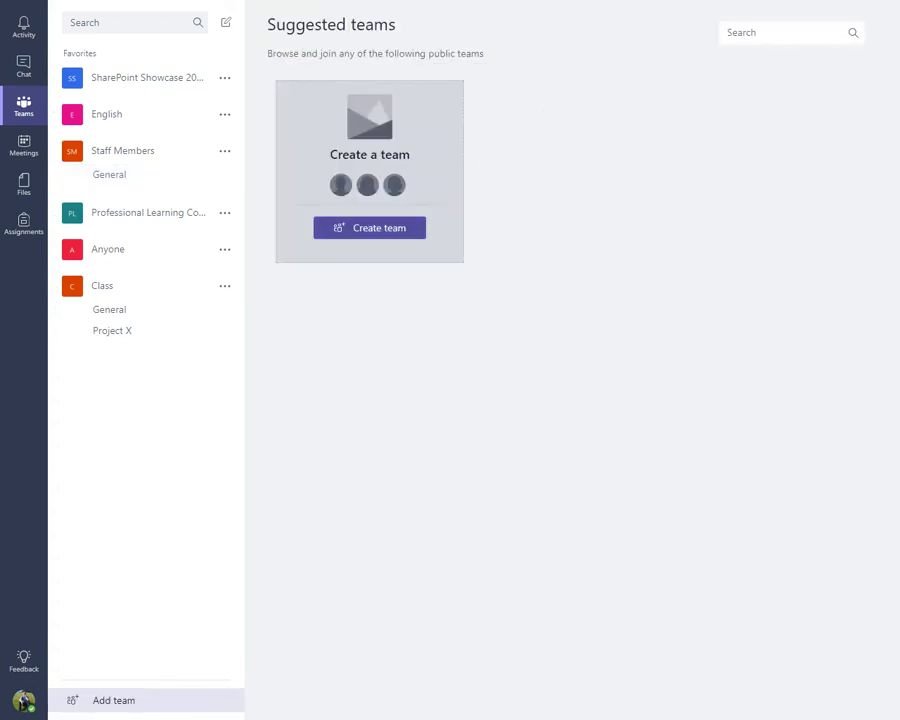
pyautogui.click(369, 228)
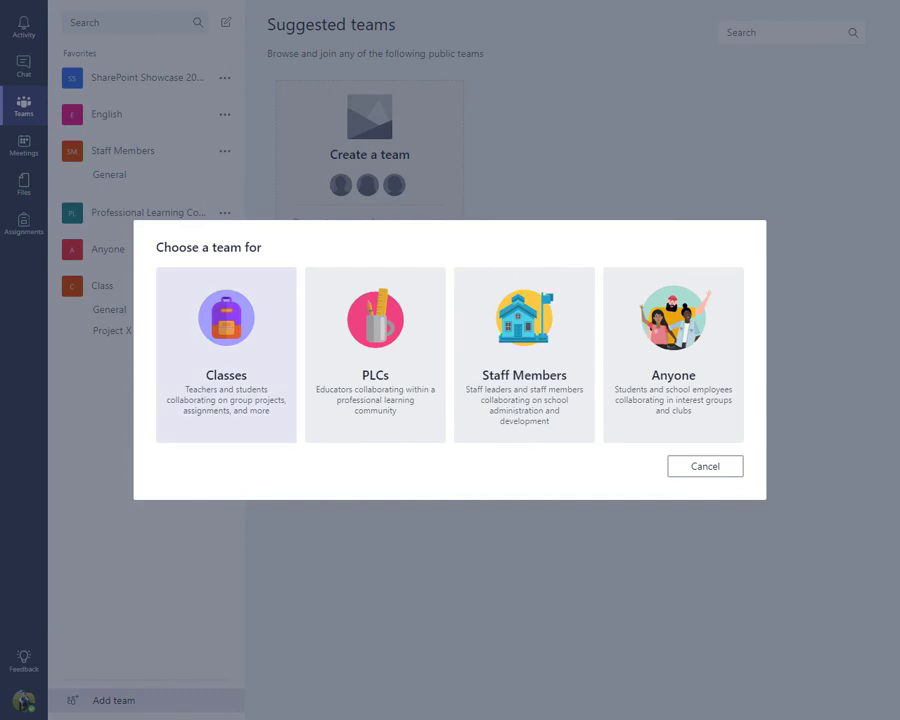
pyautogui.click(226, 340)
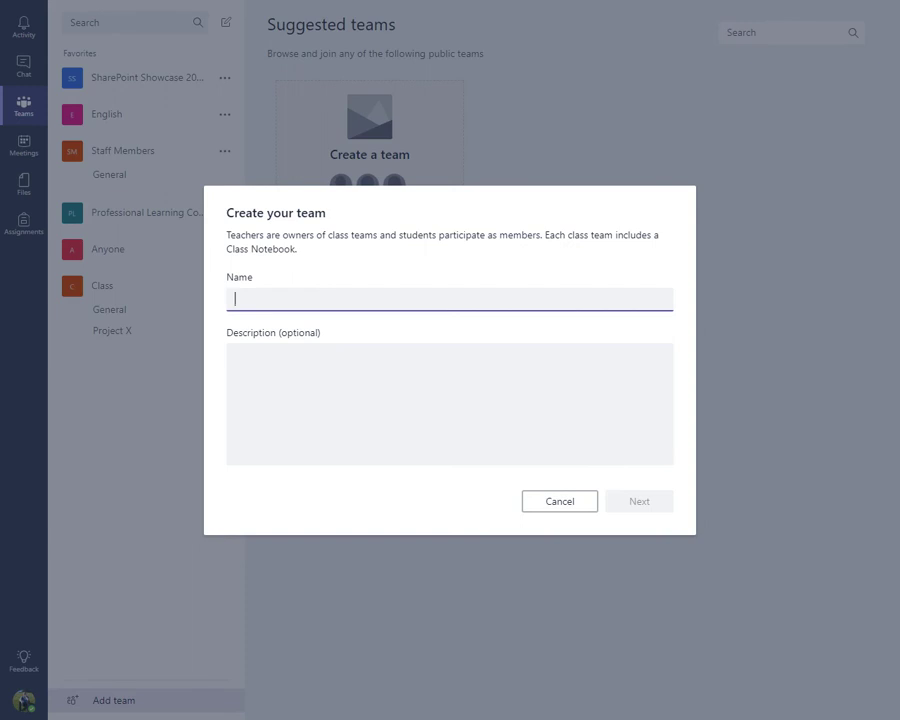
pyautogui.click(560, 501)
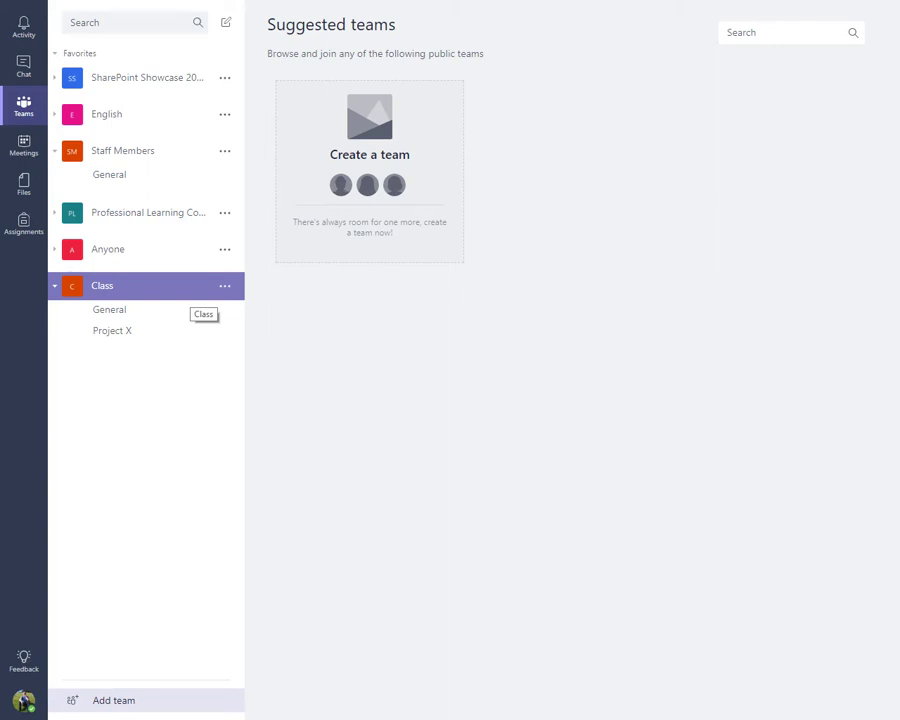
# Open the Class team's General channel and show its files.
pyautogui.click(102, 285)
pyautogui.click(102, 285)
pyautogui.click(109, 309)
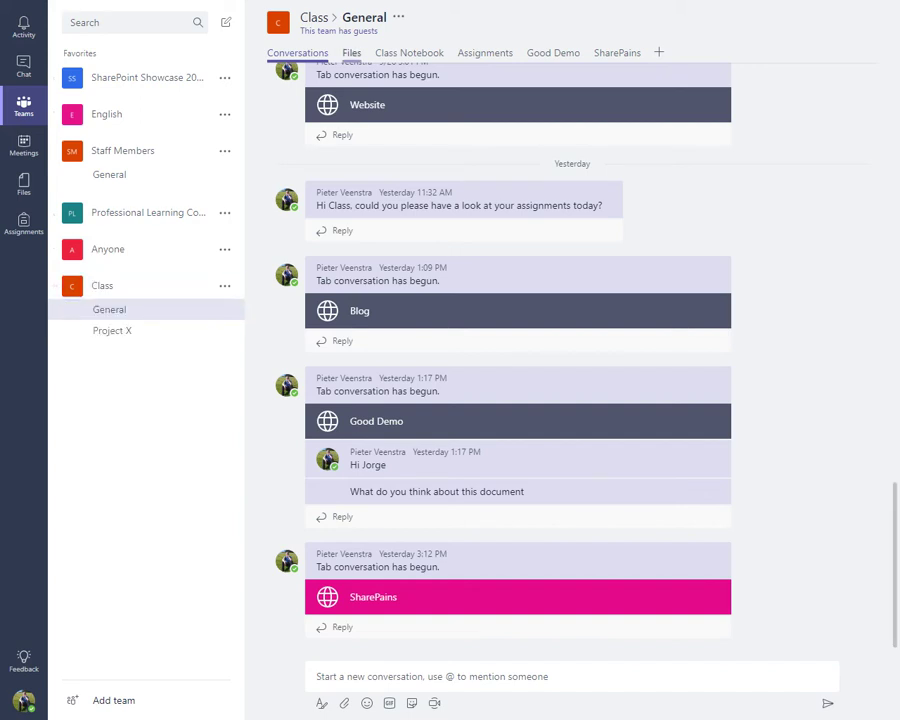
pyautogui.click(351, 52)
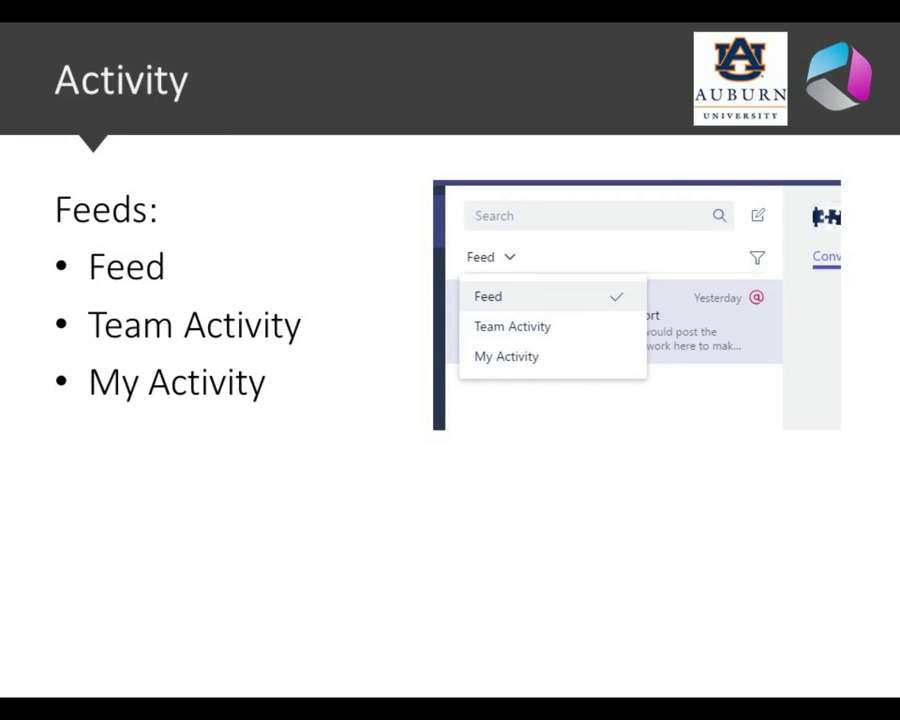
pyautogui.press('Right')
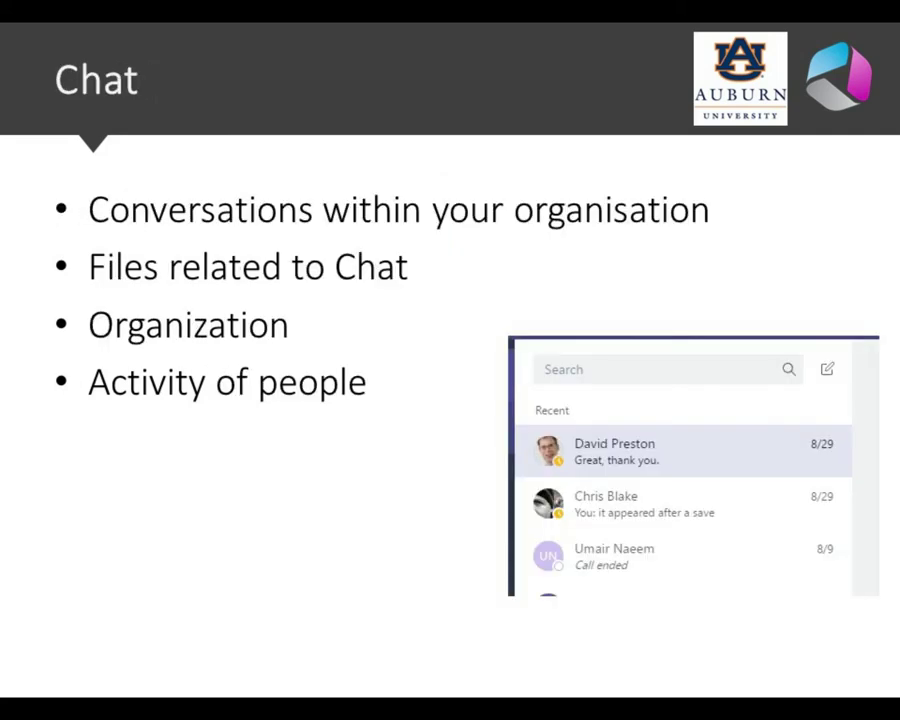
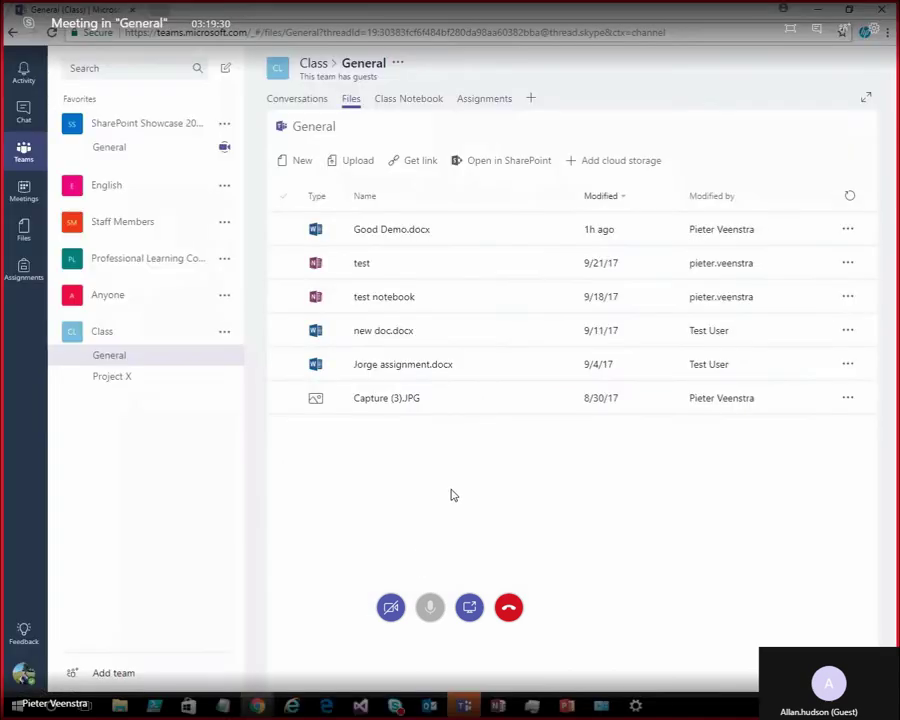
pyautogui.click(428, 268)
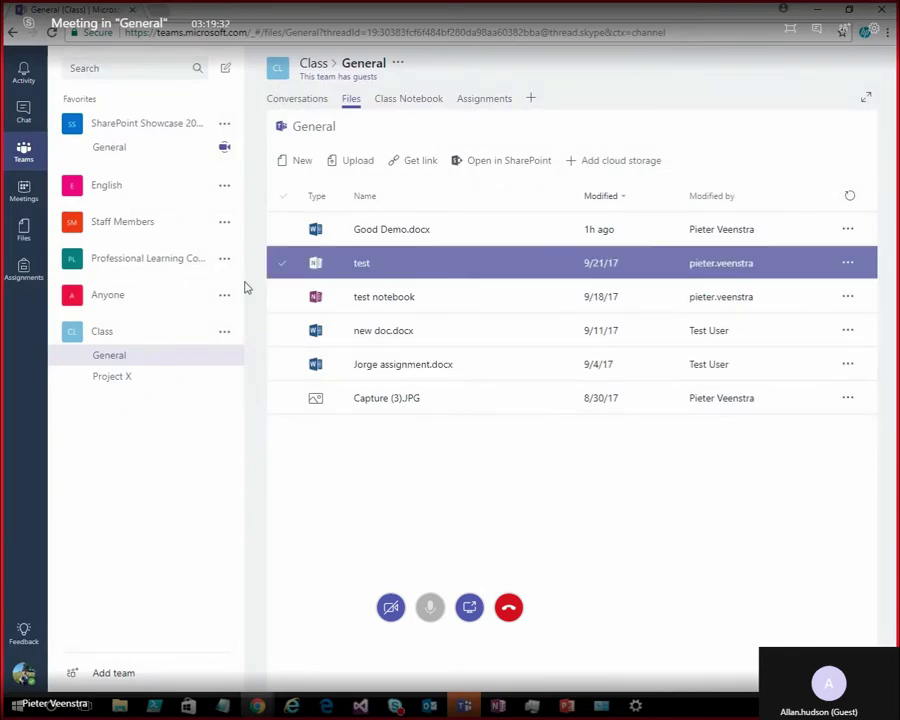
pyautogui.click(120, 355)
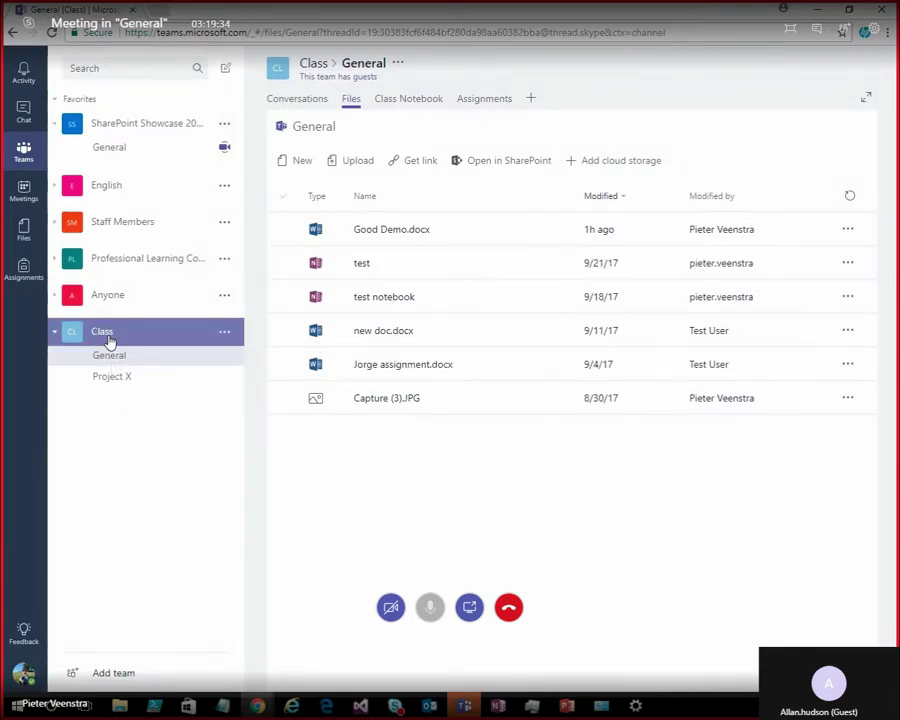
# Make Good Demo.docx a tab in the Class team's General channel.
pyautogui.click(388, 231)
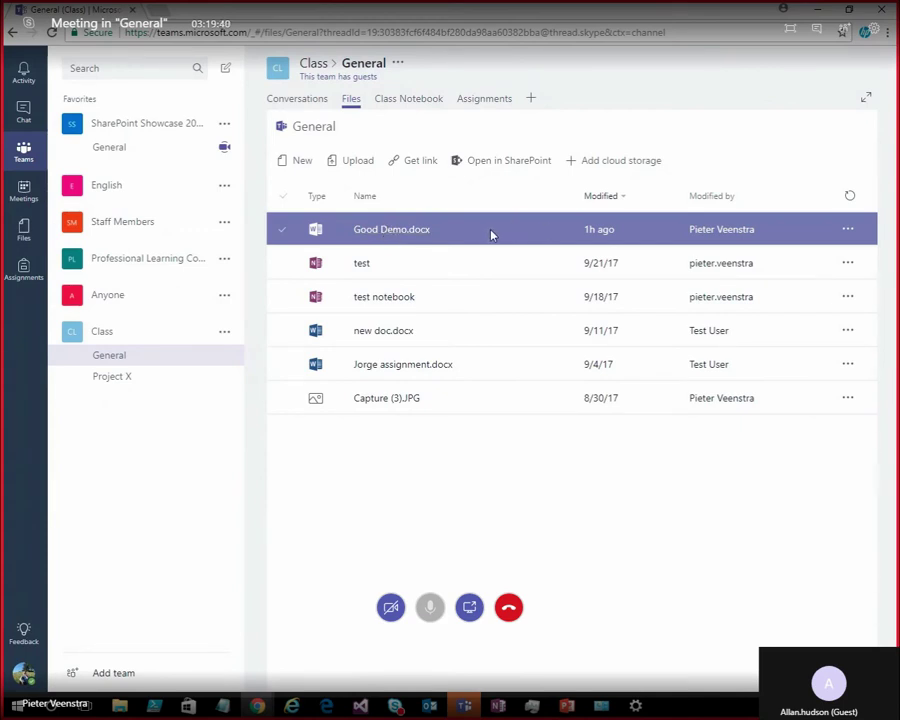
pyautogui.click(846, 231)
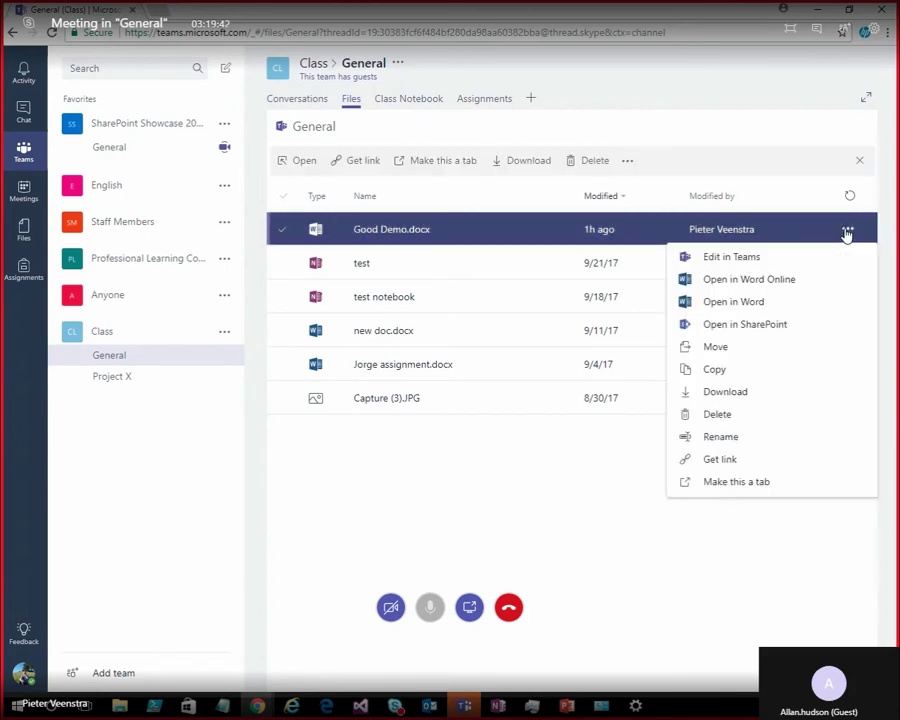
pyautogui.click(778, 484)
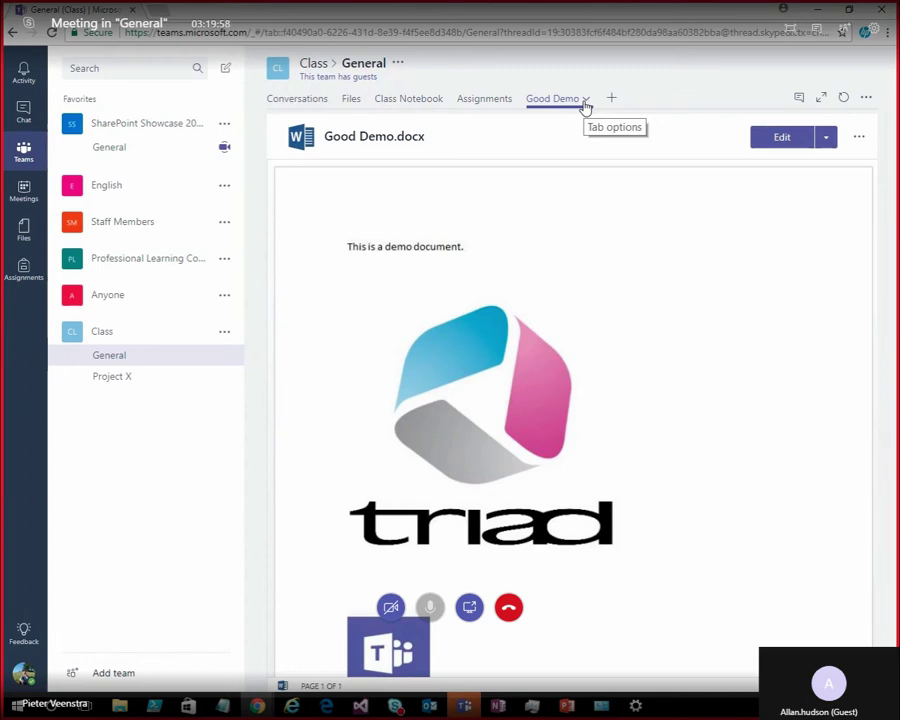
# Edit Good Demo.docx in Teams and add the line "I am updating this document" two paragraphs below the opening sentence.
pyautogui.click(827, 140)
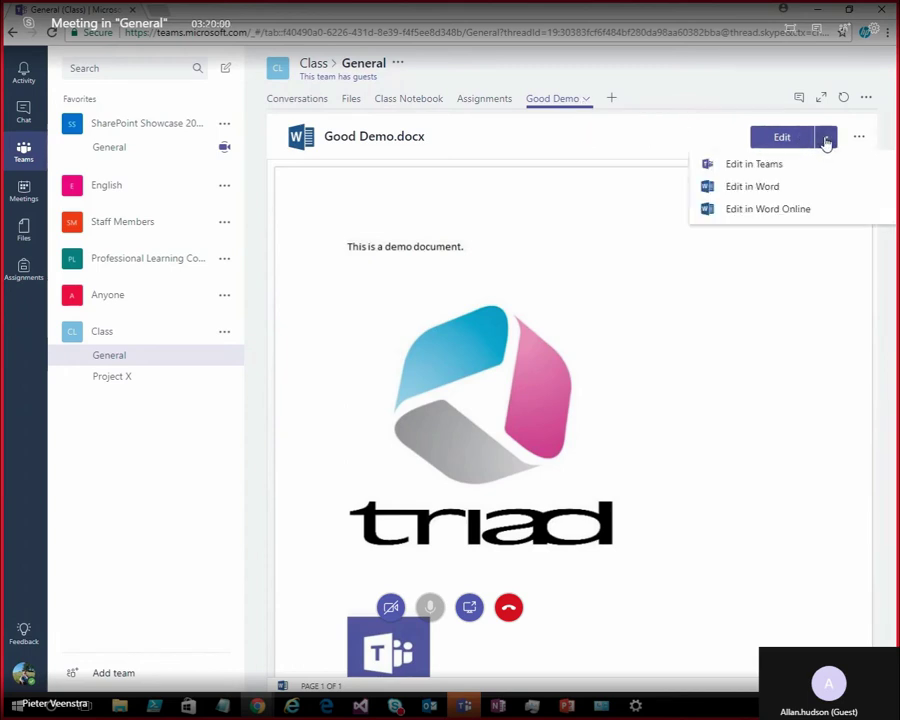
pyautogui.click(768, 165)
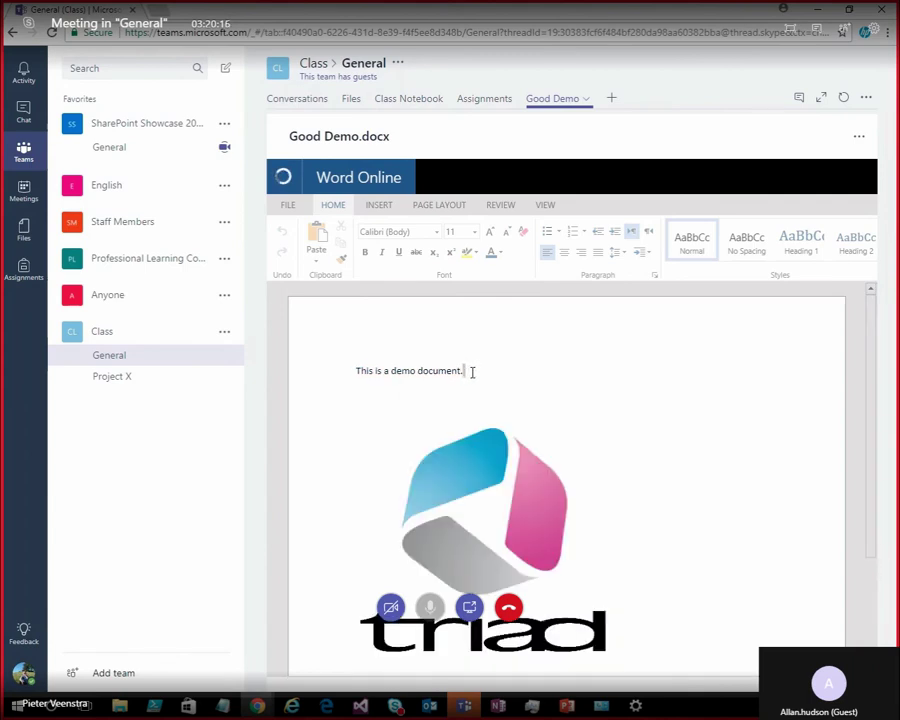
pyautogui.press('Return')
pyautogui.press('Return')
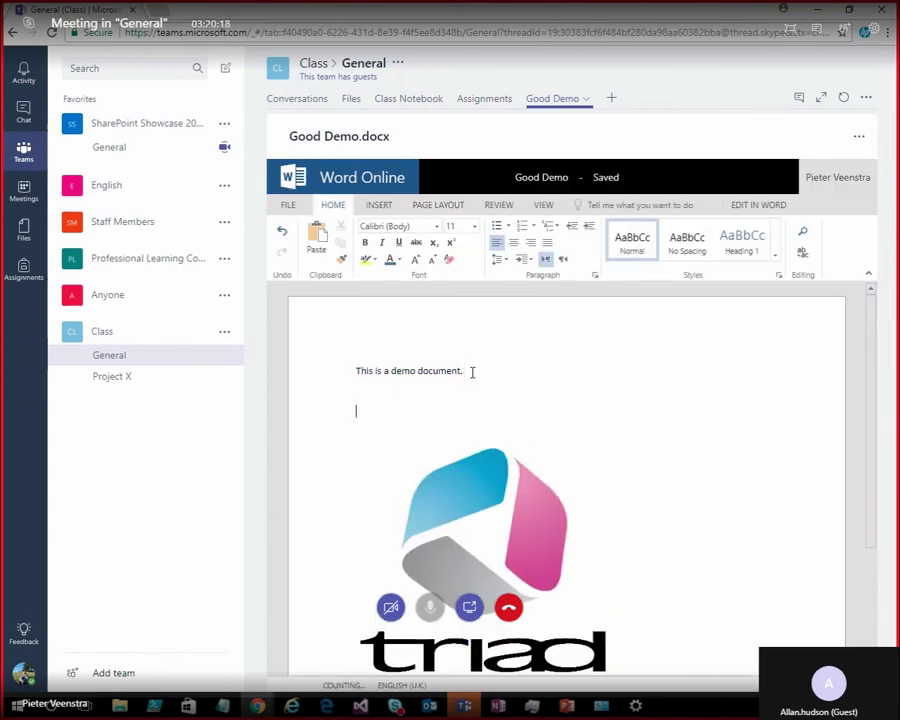
pyautogui.write("I' a")
pyautogui.press('BackSpace')
pyautogui.press('BackSpace')
pyautogui.press('BackSpace')
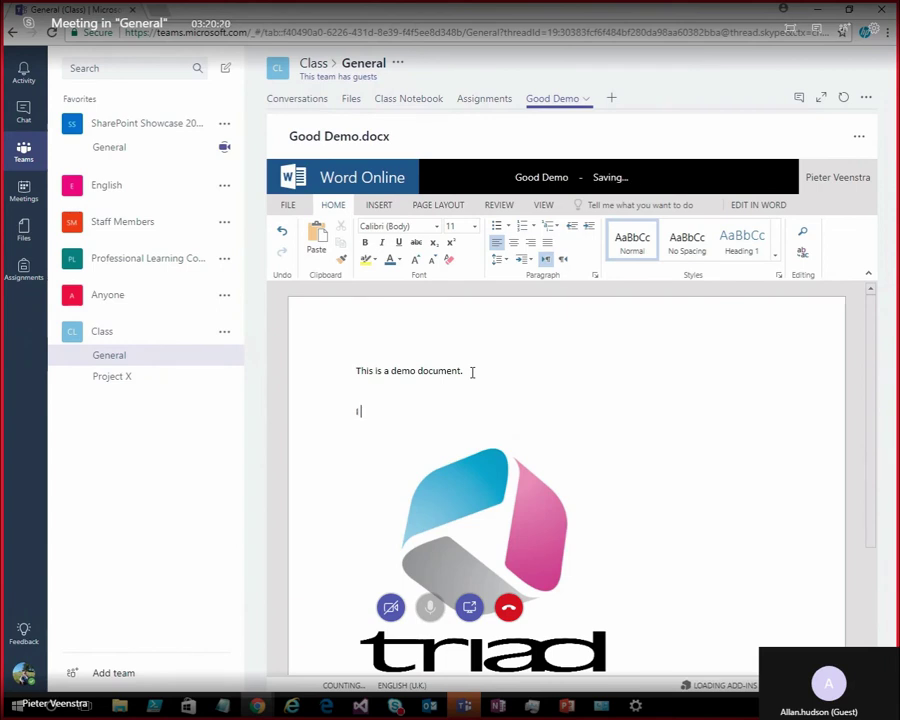
pyautogui.write('am updating this document')
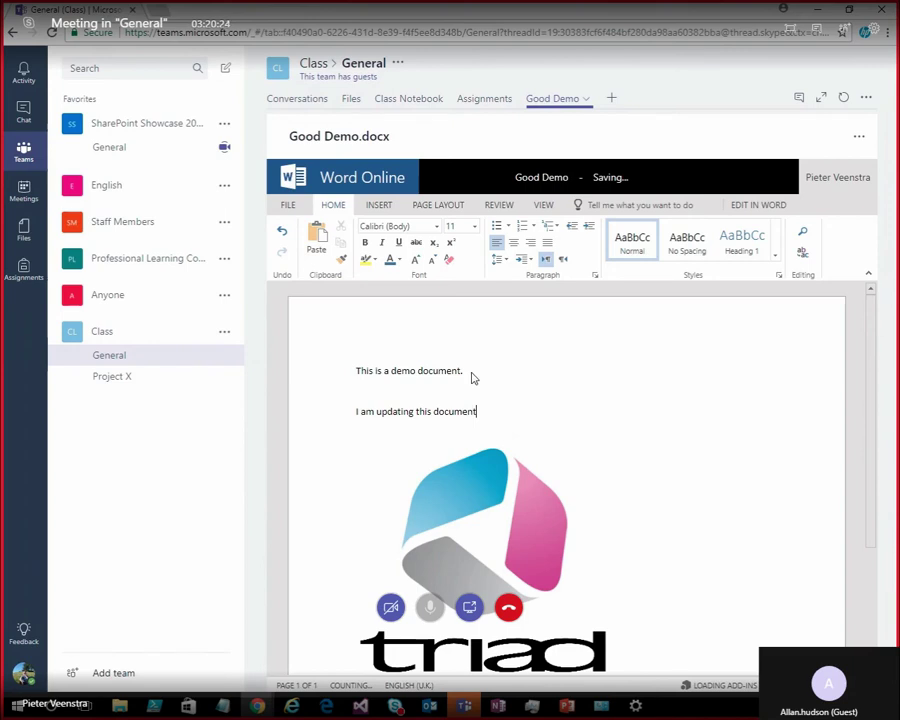
# Add a new line reading "This is great" directly below the update sentence in the document.
pyautogui.press('Return')
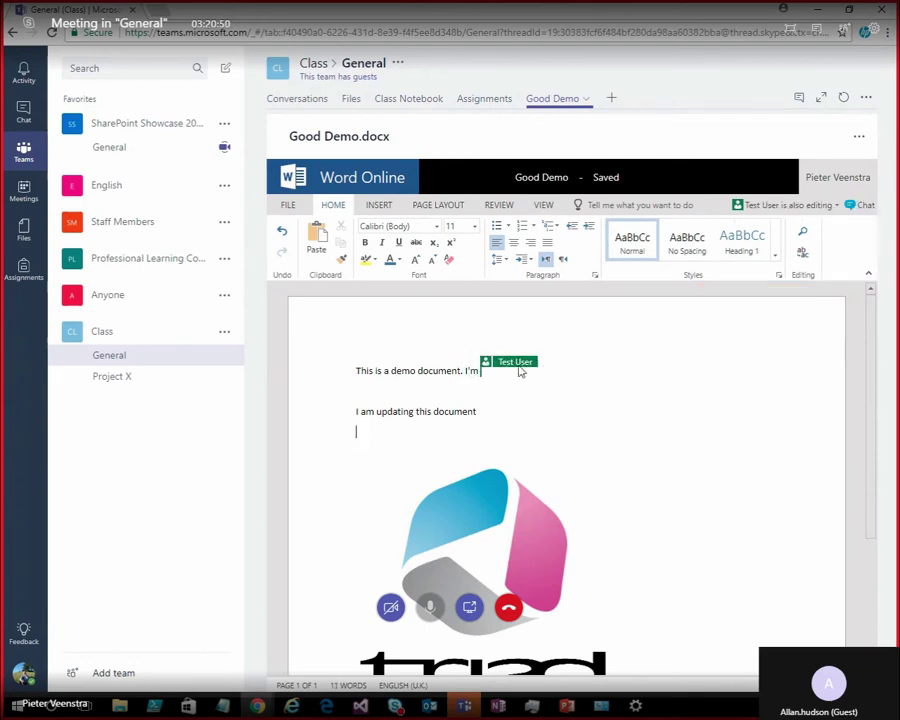
pyautogui.click(434, 433)
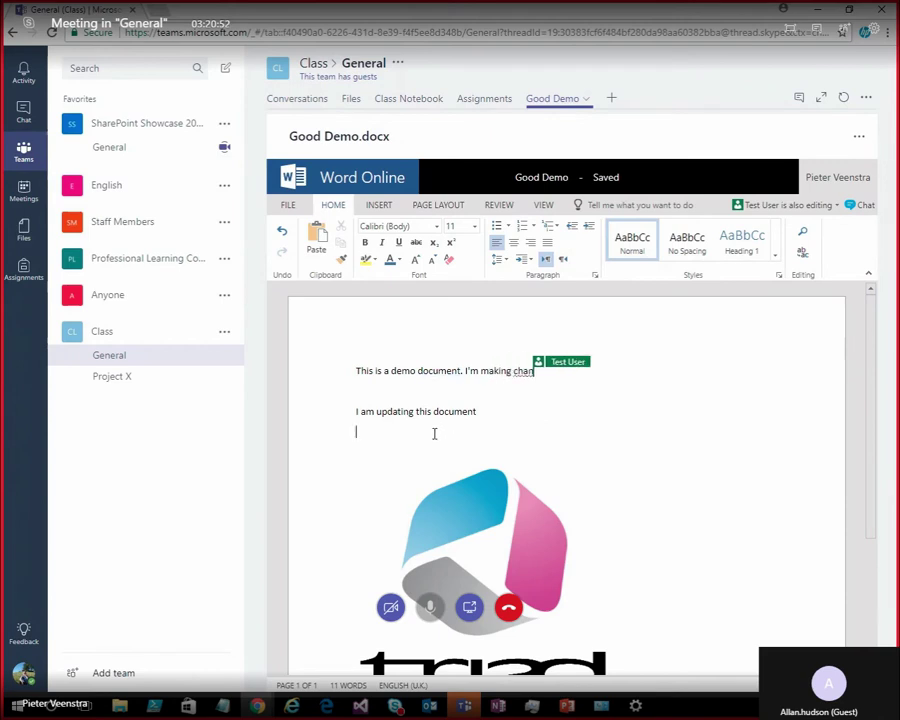
pyautogui.write('This is great')
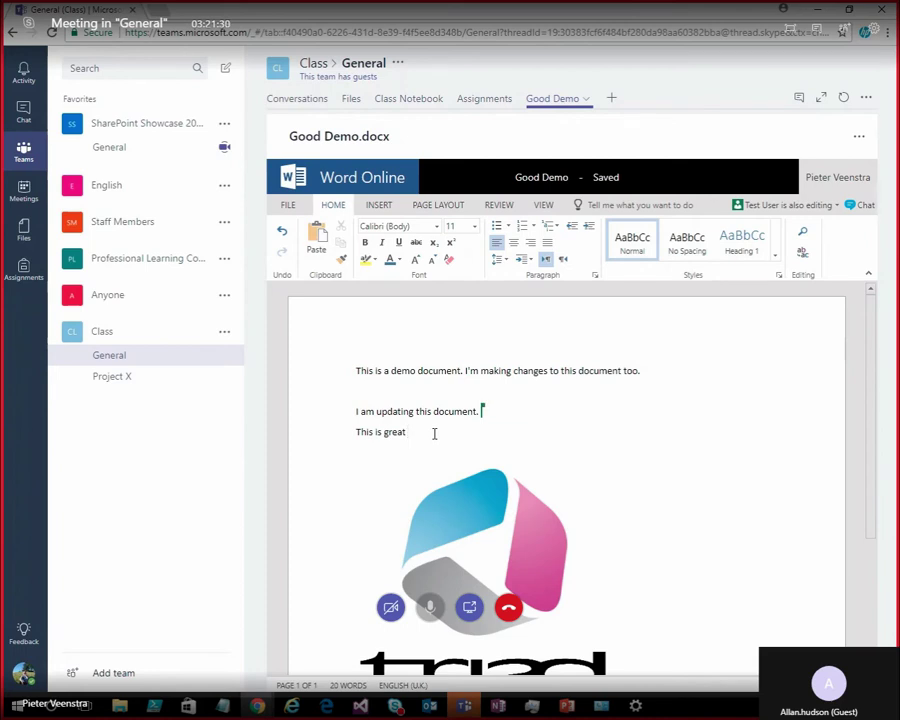
# Open the document's co-editing chat and send a short greeting to the other editor.
pyautogui.click(853, 206)
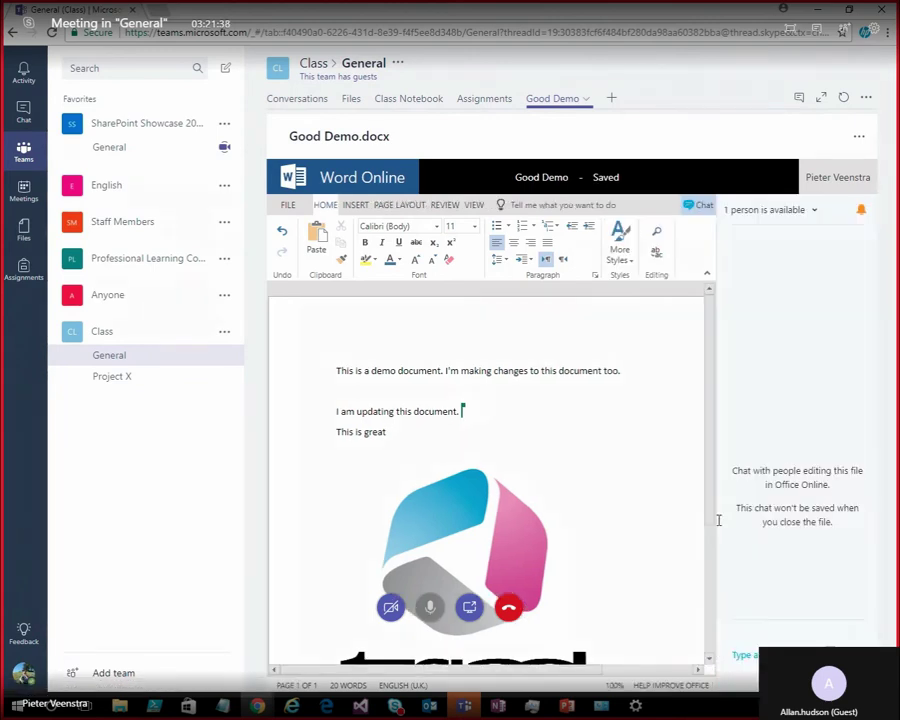
pyautogui.click(745, 655)
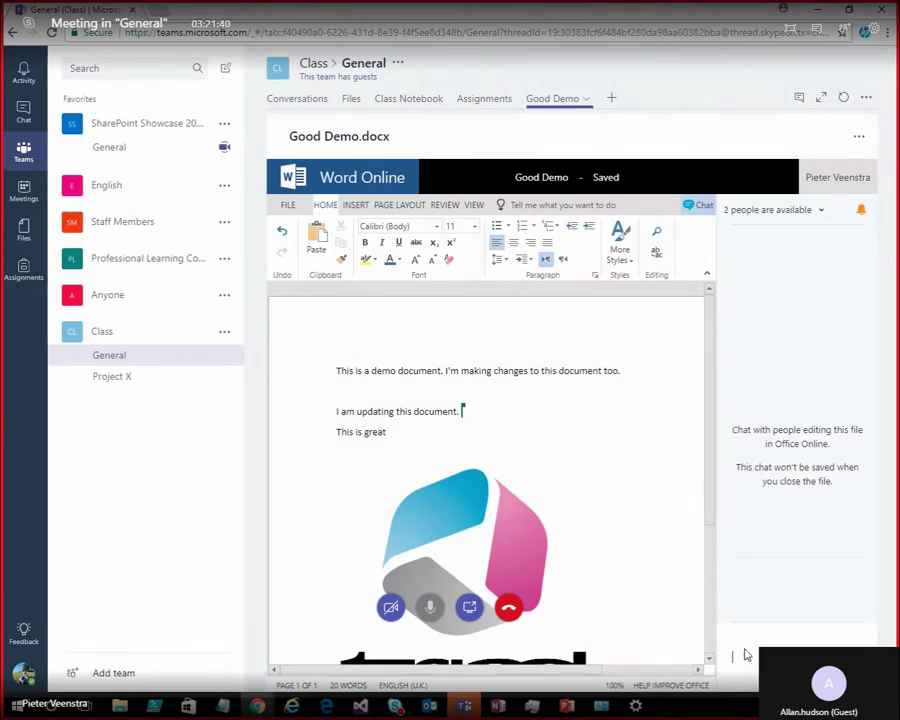
pyautogui.write('Hi Jorge')
pyautogui.press('Return')
# Ask the co-editor "What do you think about this document" in the document chat.
pyautogui.write('What')
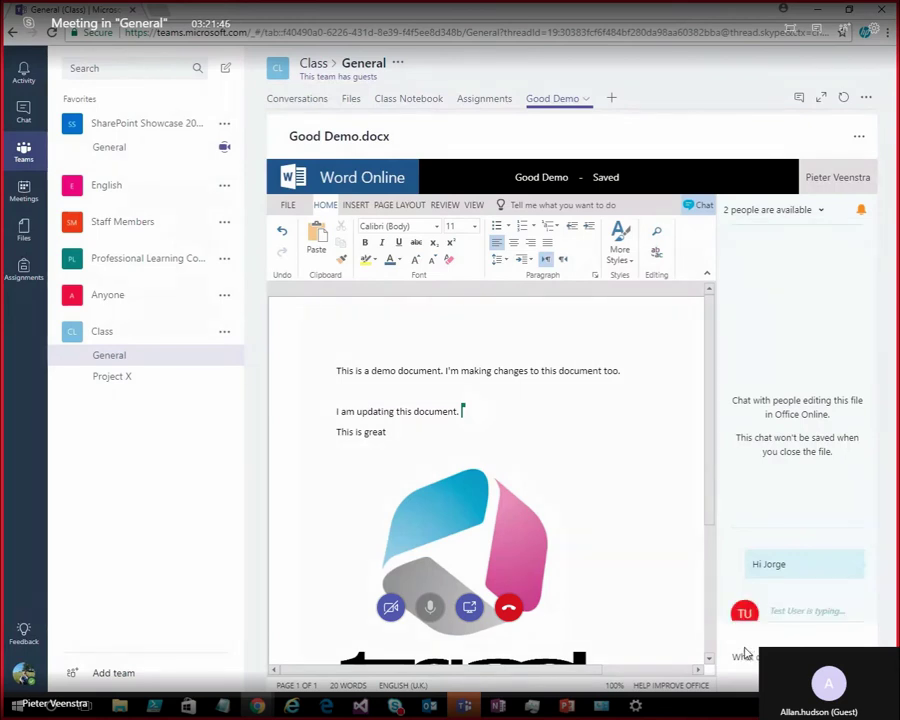
pyautogui.write(' thi')
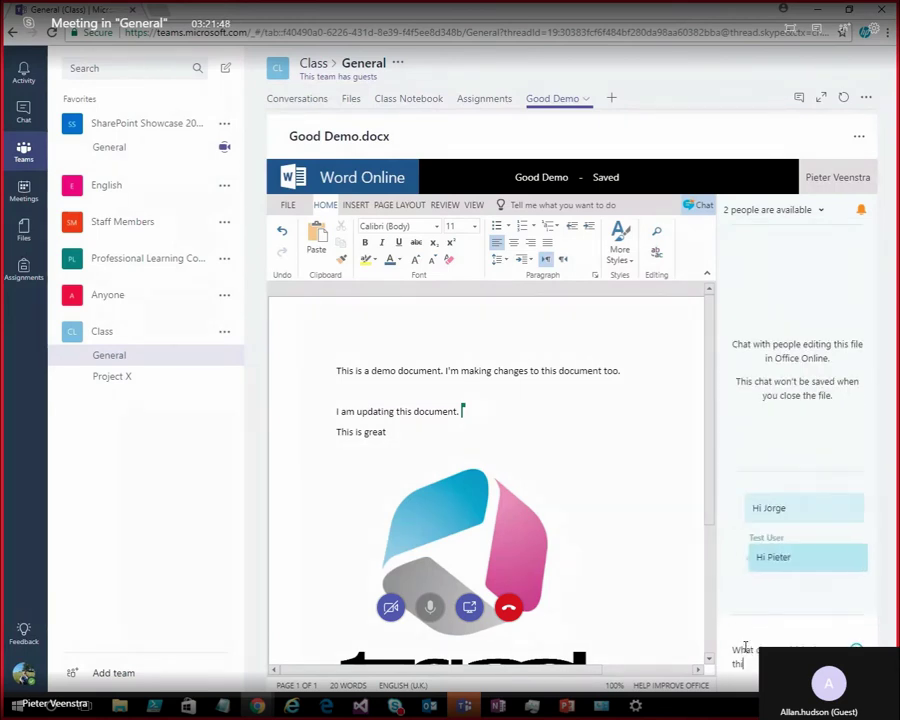
pyautogui.write('s document')
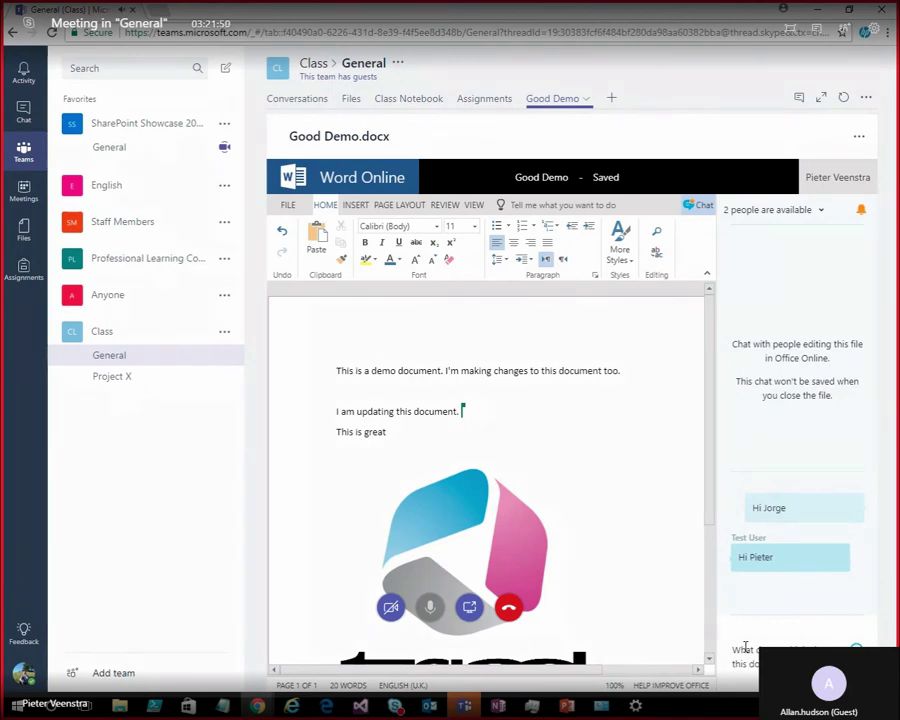
pyautogui.press('Return')
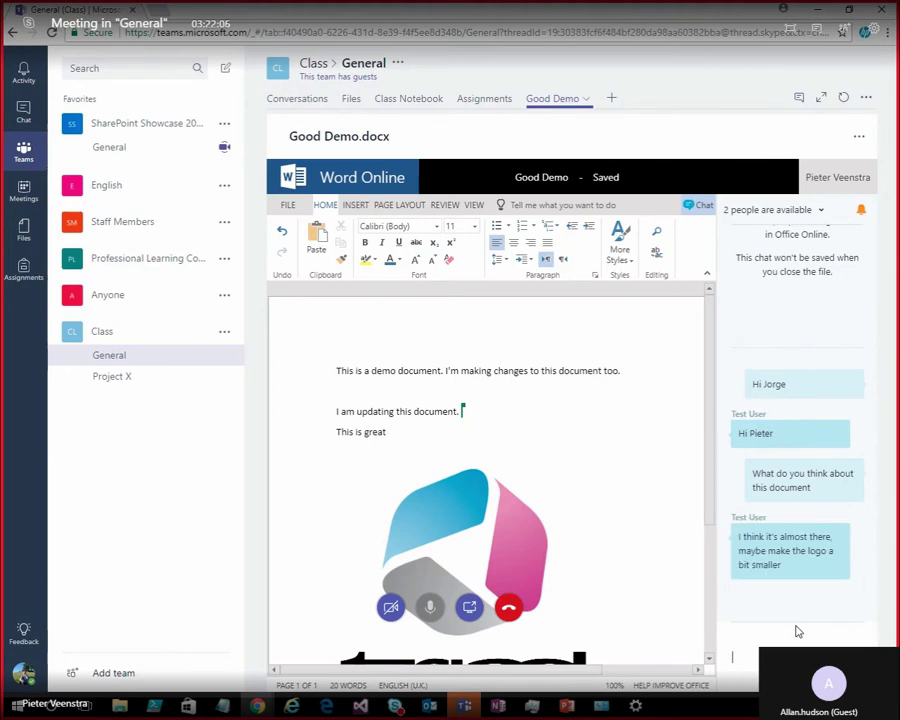
# Shrink the triad logo proportionally to a little over half its size and deselect it.
pyautogui.click(468, 532)
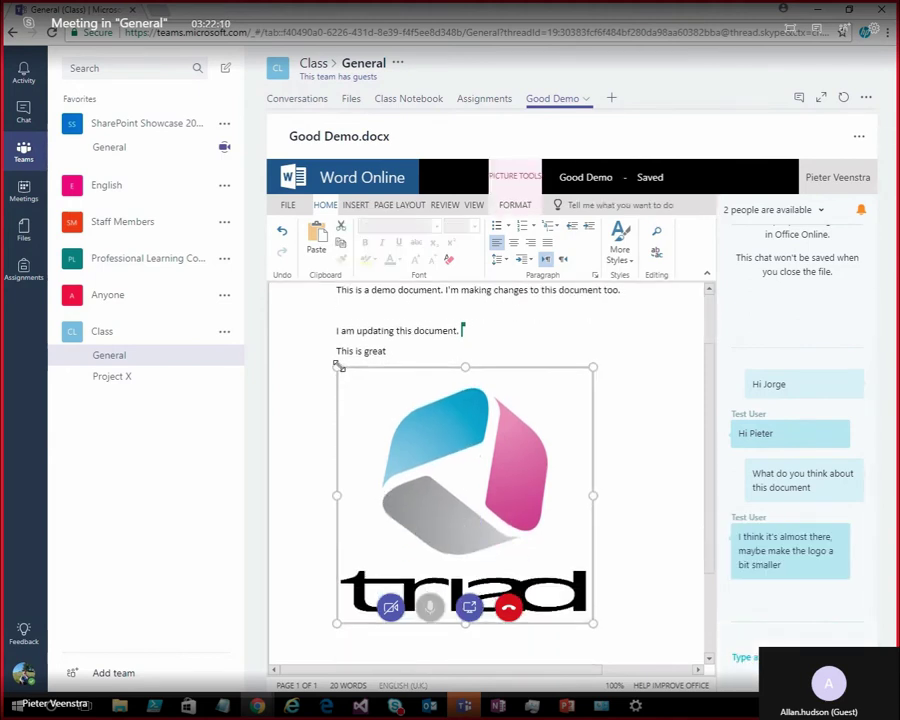
pyautogui.moveTo(341, 370); pyautogui.dragTo(414, 473)
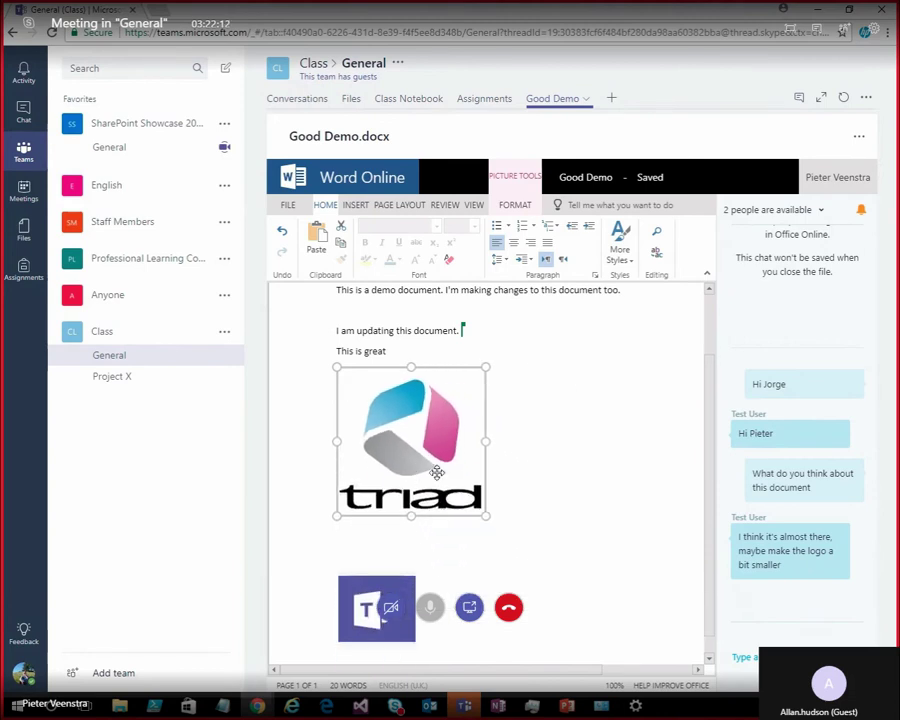
pyautogui.click(526, 480)
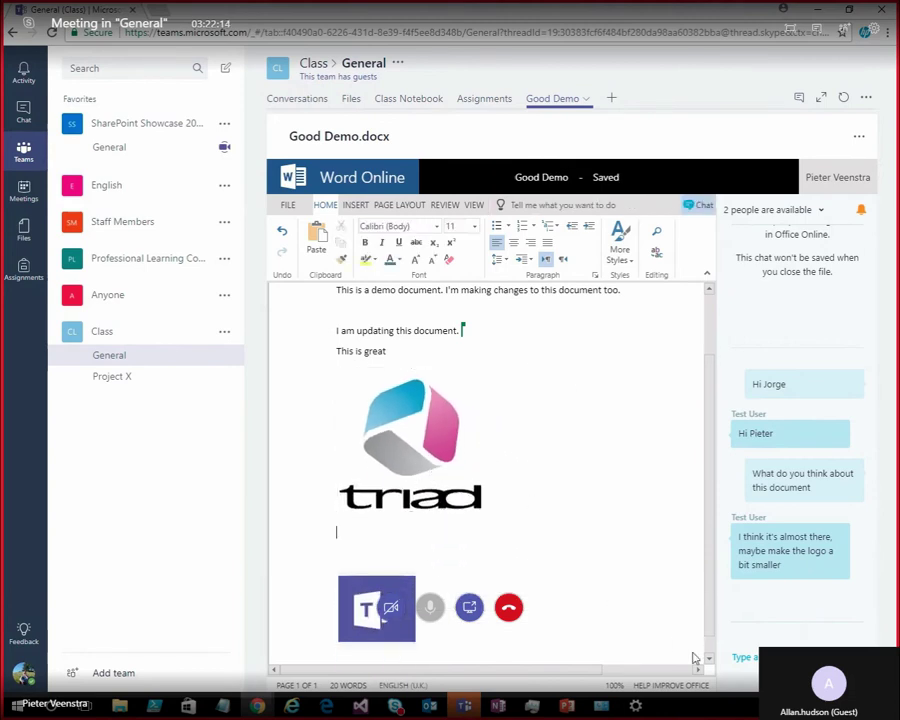
# Send "Is this ok?" to the co-editor in the document chat.
pyautogui.click(748, 655)
pyautogui.write('Is this ok?')
pyautogui.press('Return')
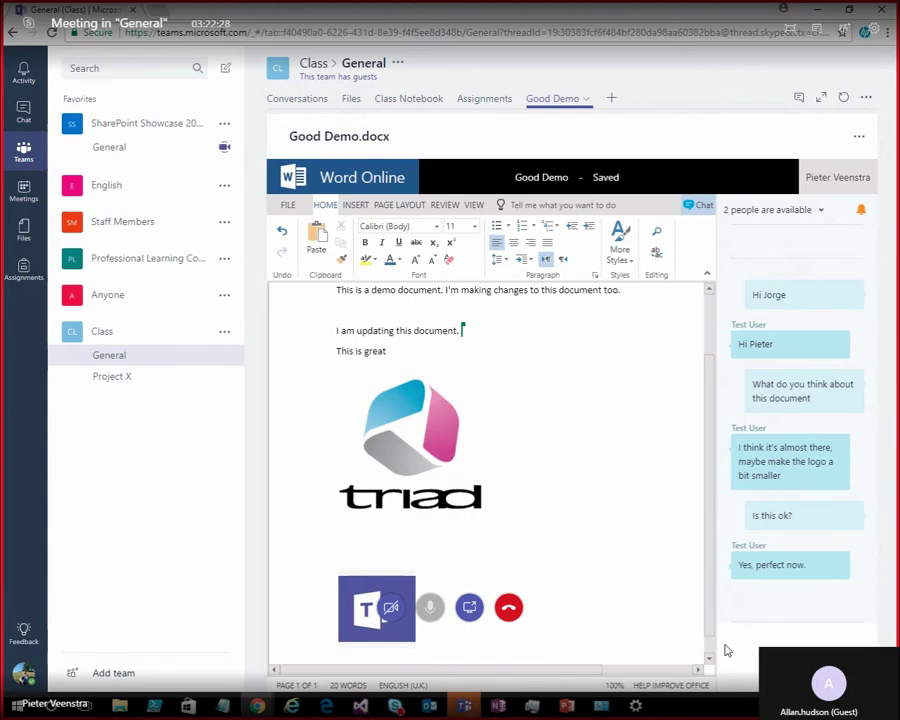
pyautogui.click(177, 386)
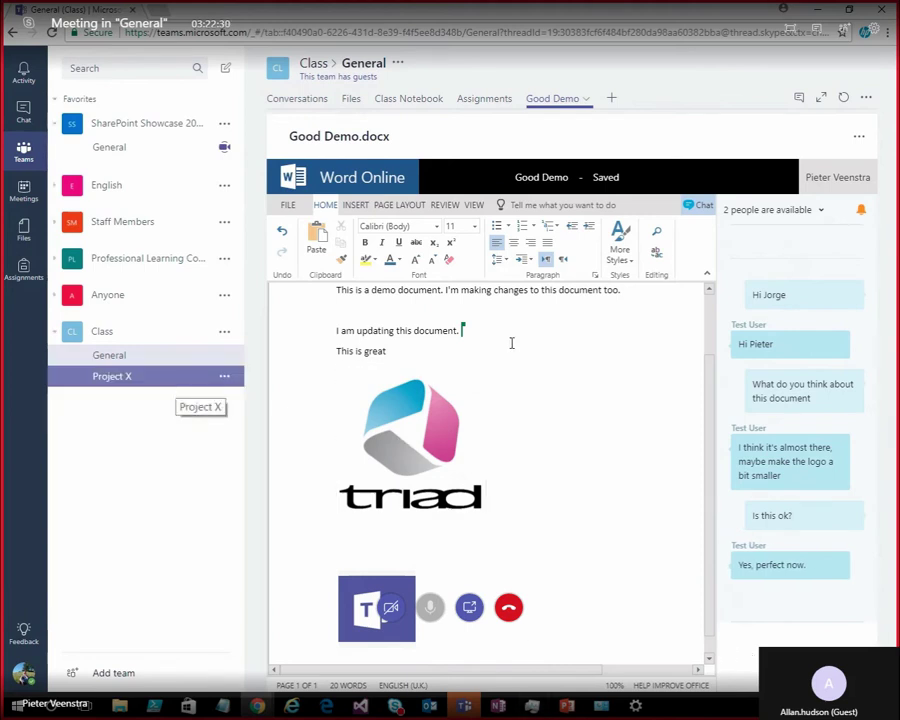
# Look over the Meetings calendar and the weekly Assignments overview, and return to the Class team's General channel.
pyautogui.click(150, 358)
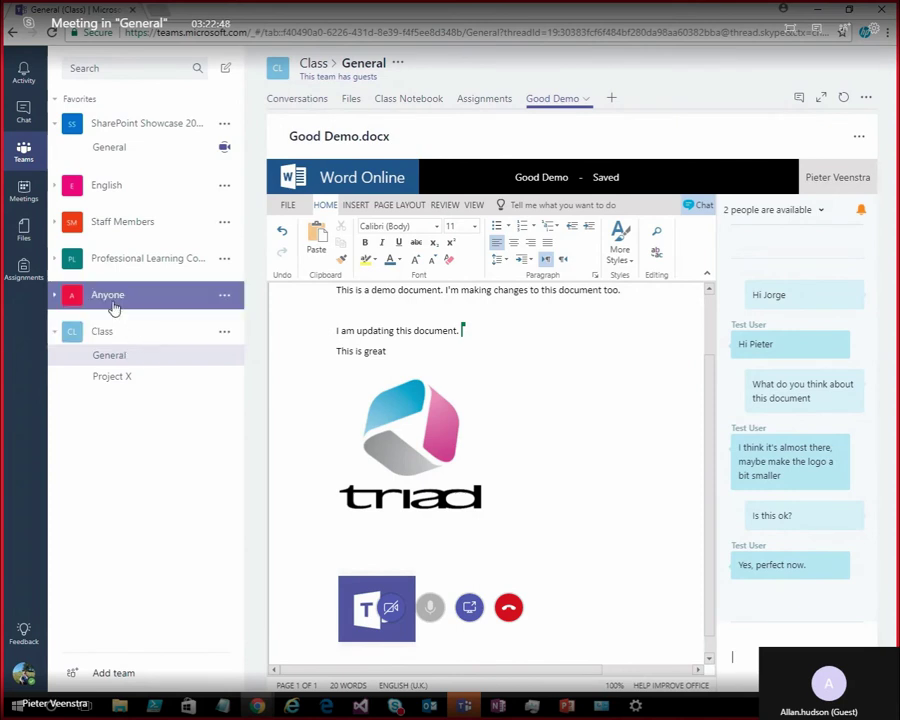
pyautogui.click(23, 198)
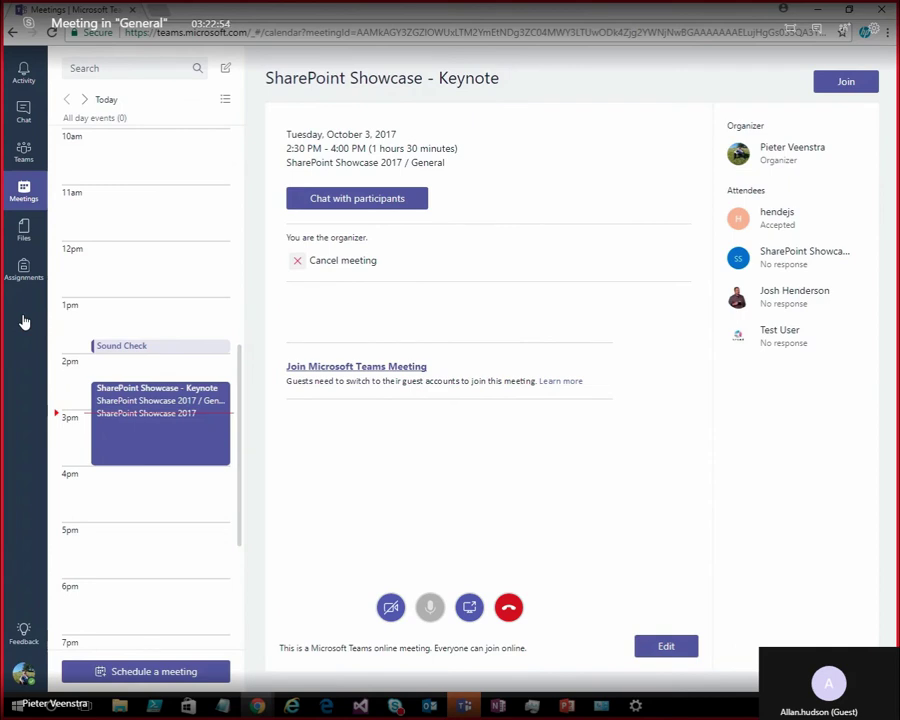
pyautogui.click(21, 156)
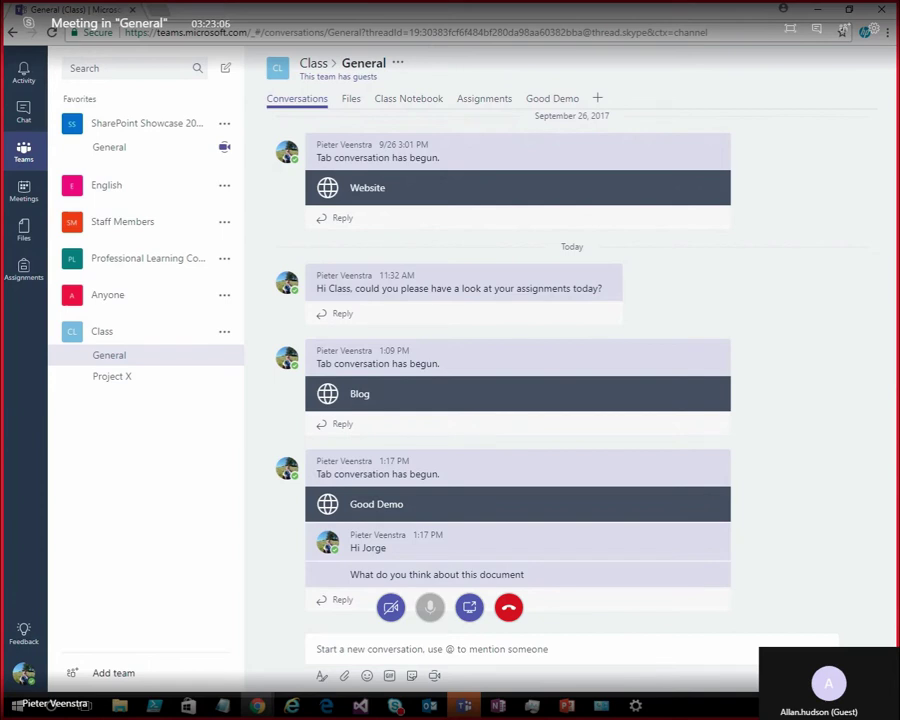
pyautogui.hotkey('alt', 'Tab')
pyautogui.press('Right')
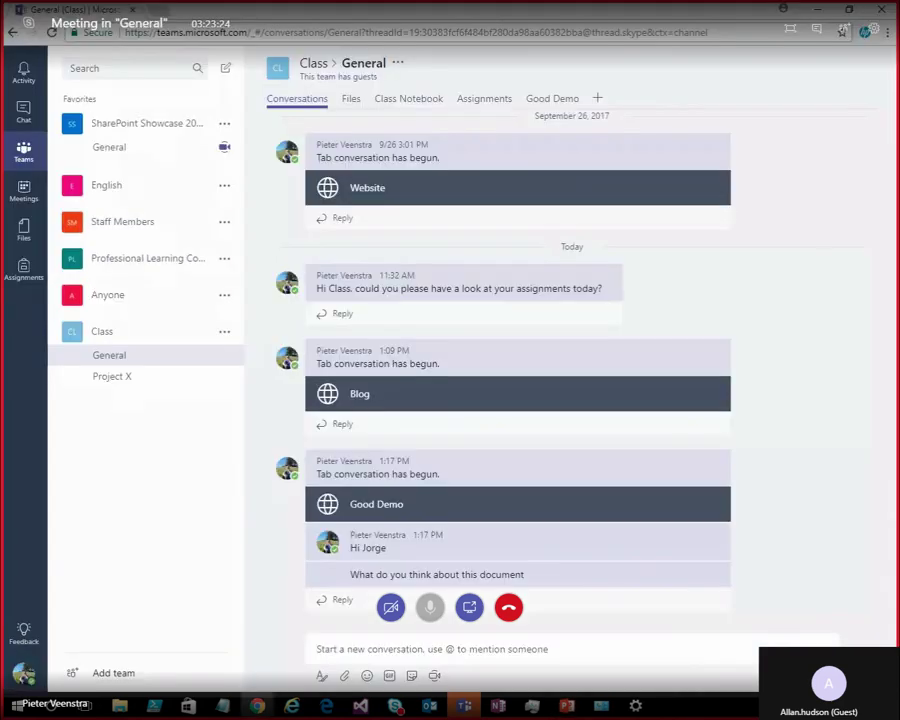
pyautogui.click(21, 272)
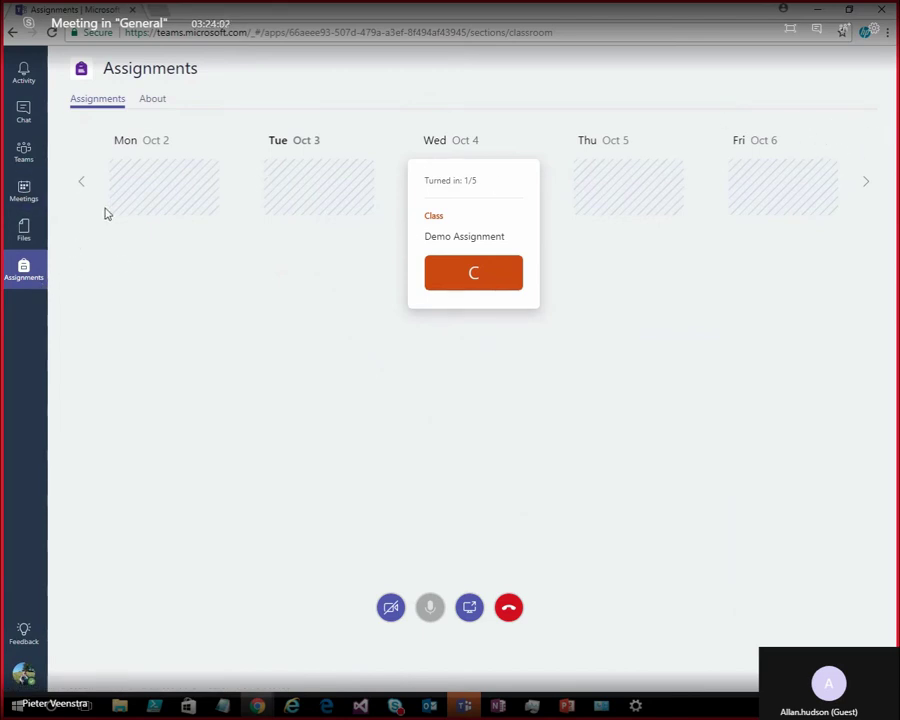
pyautogui.click(27, 157)
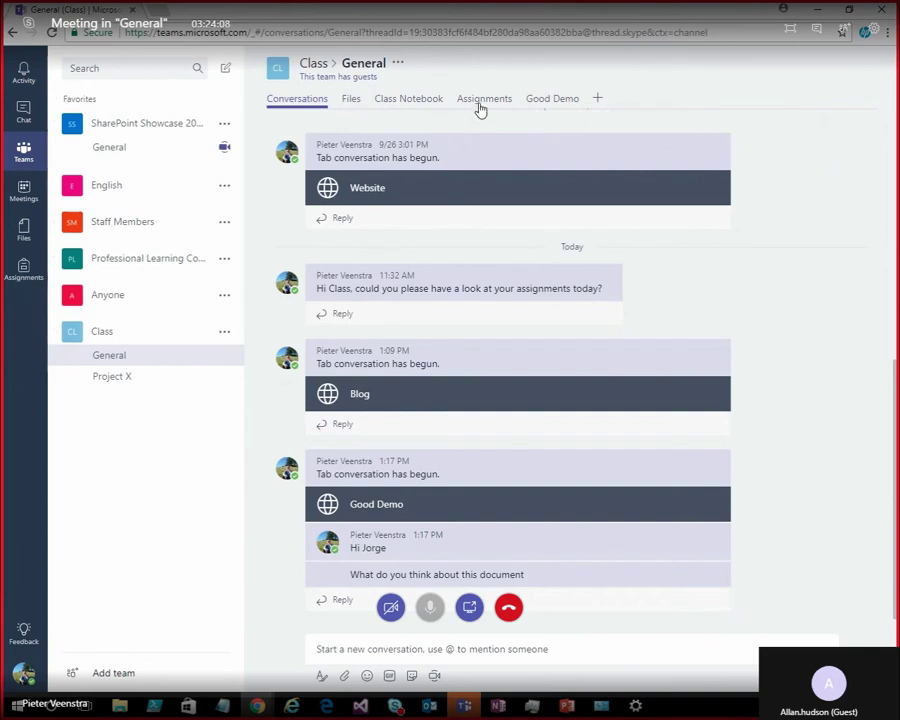
# Start a new assignment in the Class team's General channel and title it "Auburn Demo Assignment".
pyautogui.click(478, 104)
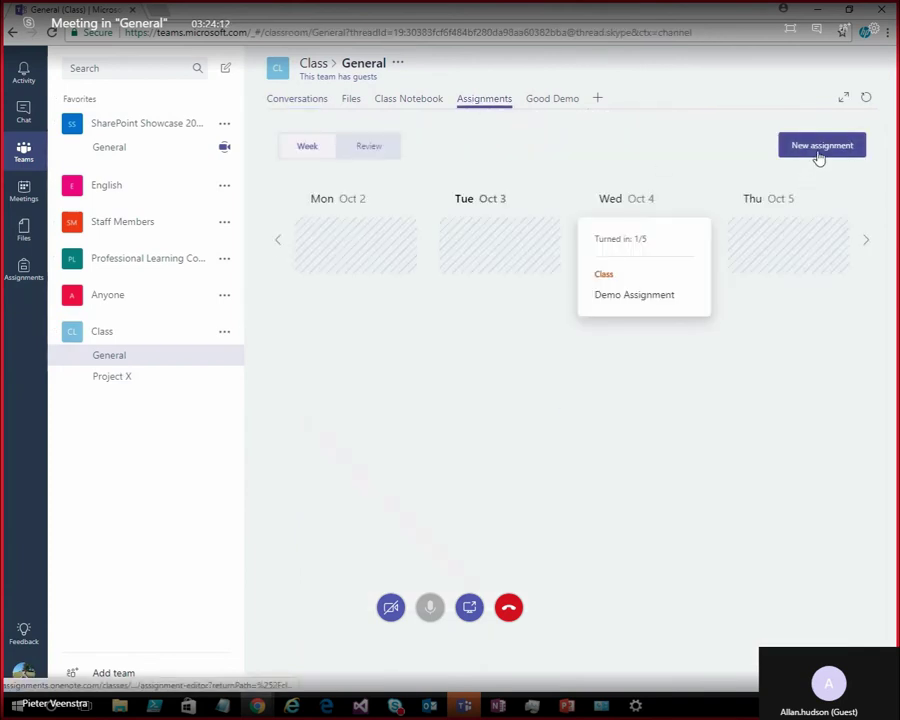
pyautogui.click(820, 146)
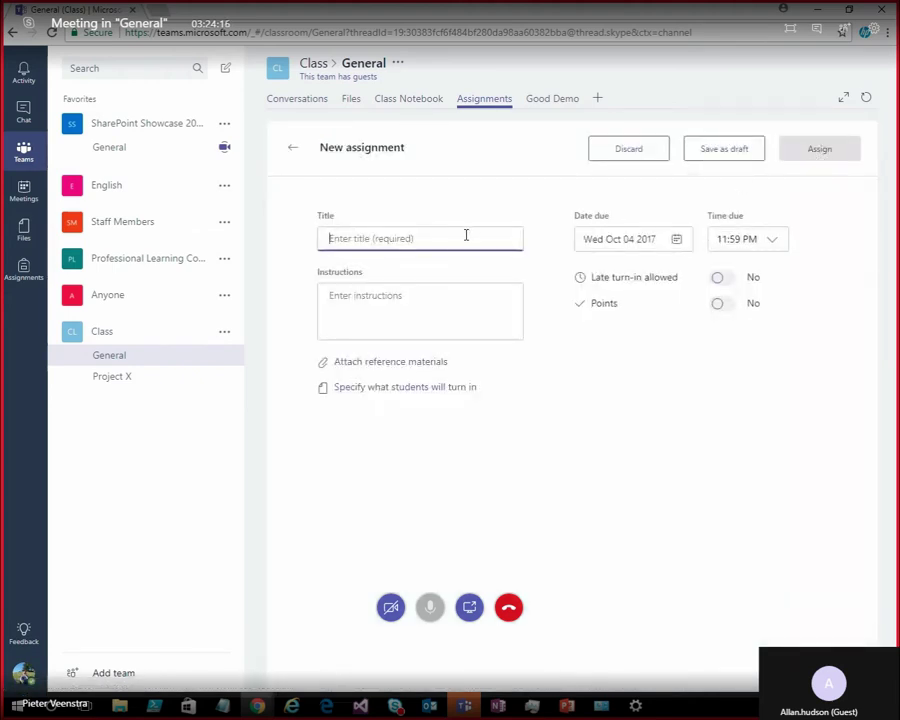
pyautogui.write('Auburn ')
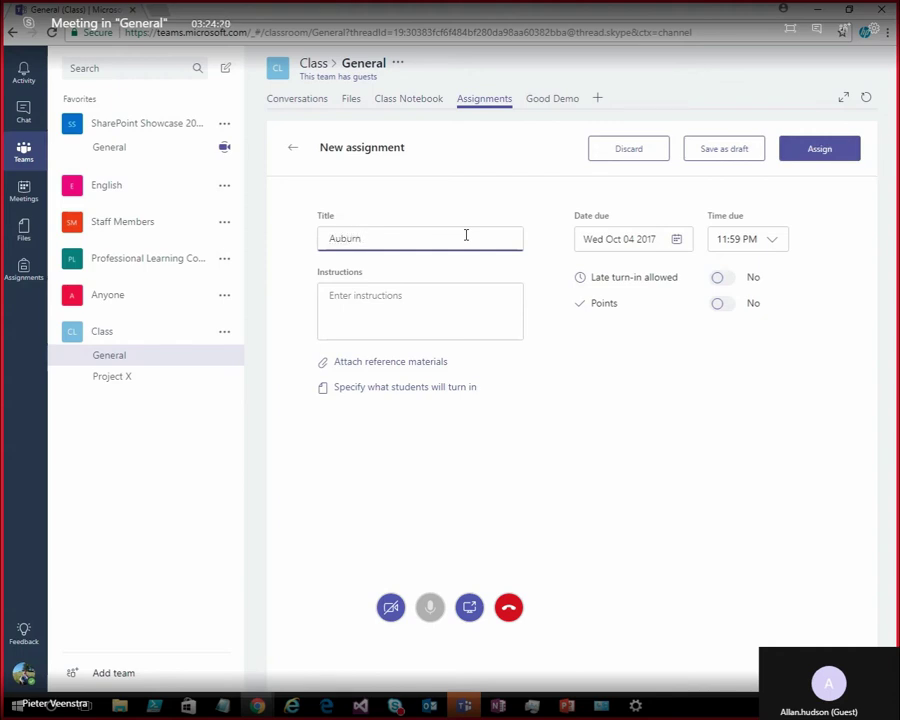
pyautogui.write('Demo Assignment')
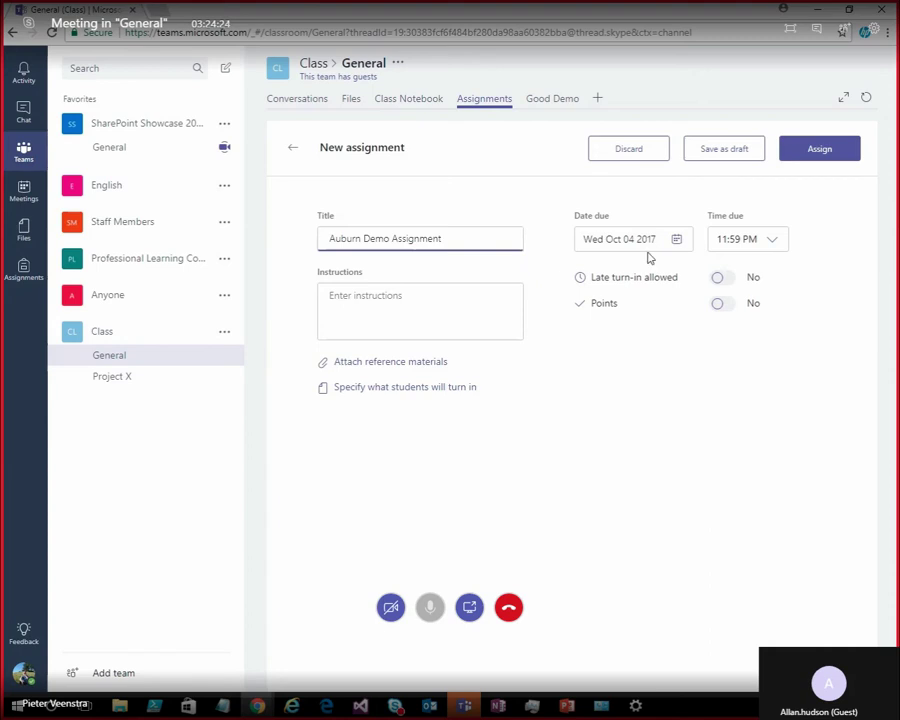
# Set the new assignment's due date to Tue Oct 10 2017.
pyautogui.click(677, 239)
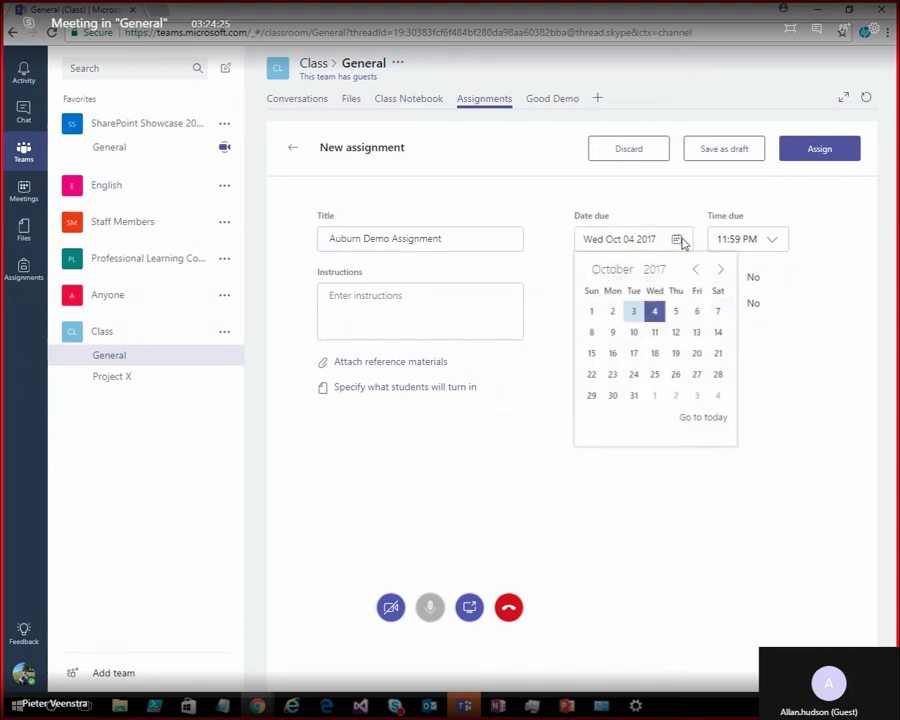
pyautogui.click(633, 333)
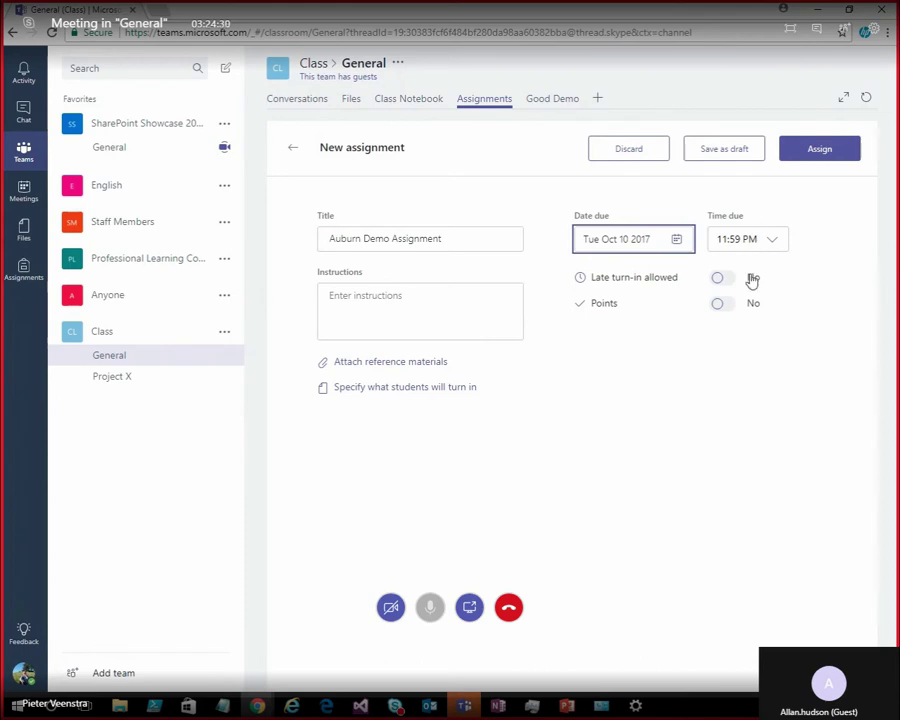
pyautogui.click(423, 303)
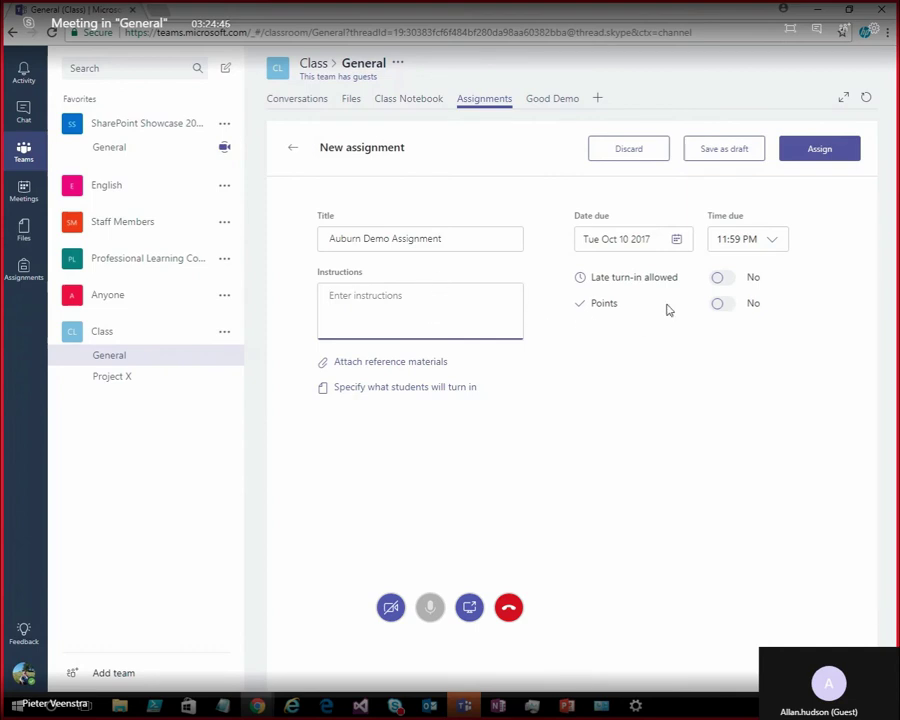
# Turn on points for the assignment, keep late turn-in disallowed, and assign it to the class.
pyautogui.click(719, 278)
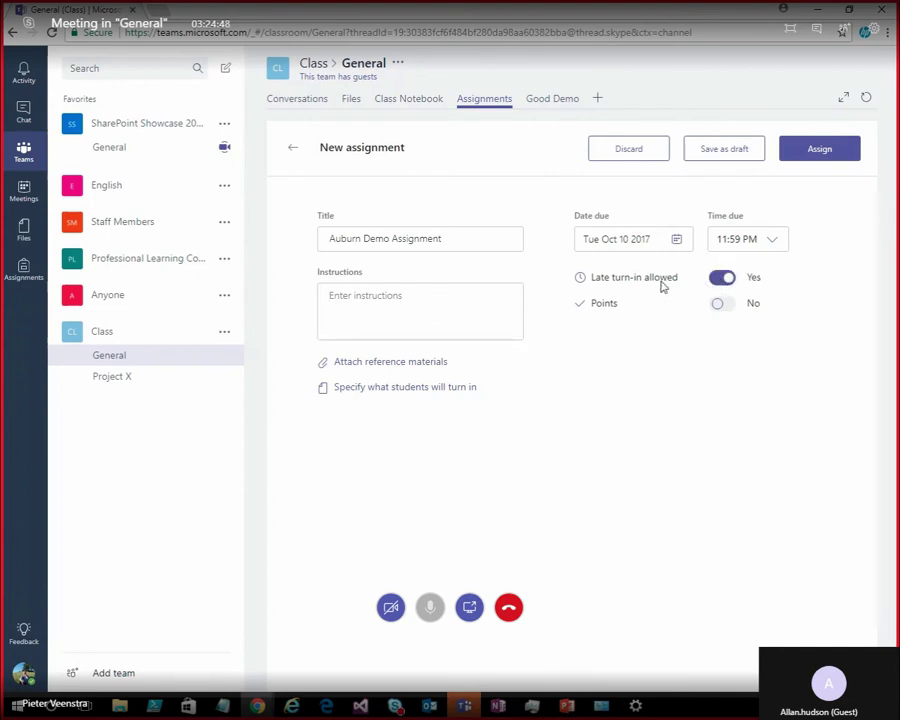
pyautogui.click(720, 278)
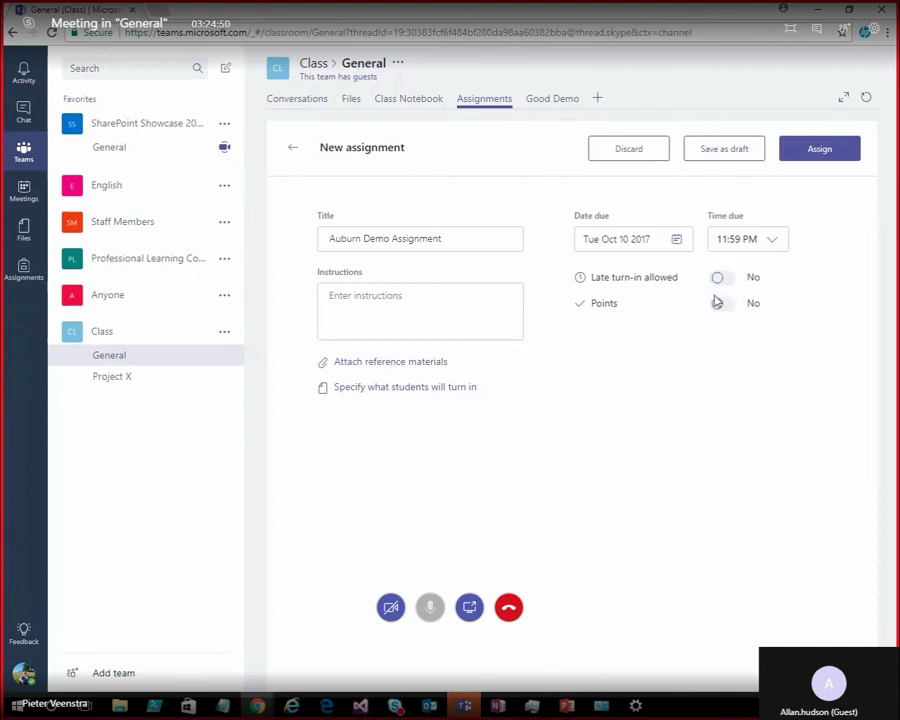
pyautogui.click(717, 305)
pyautogui.click(815, 154)
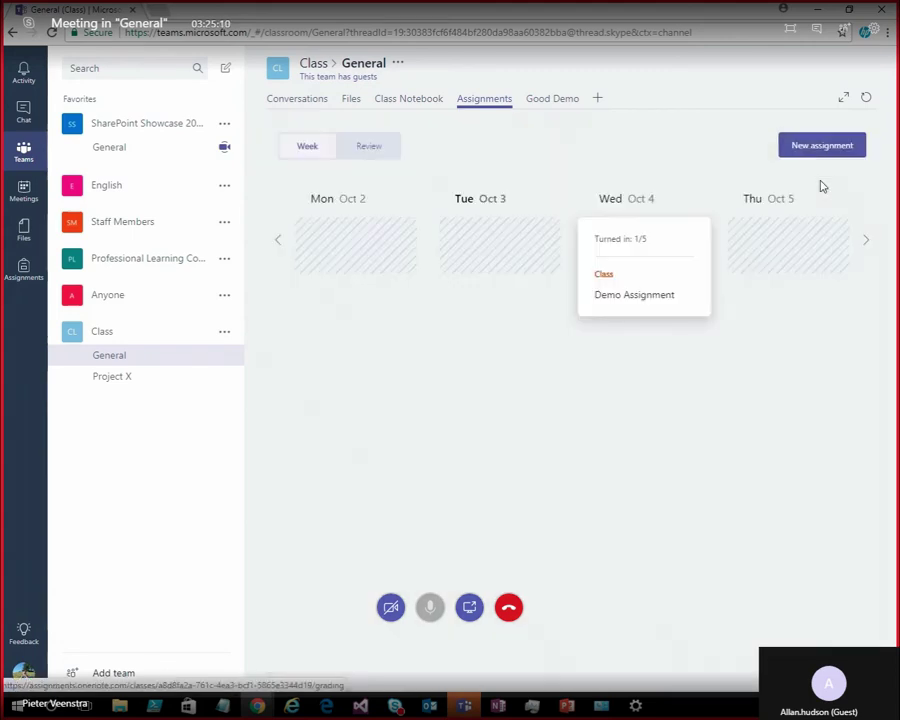
# Check the Auburn Demo Assignment on October 10 in the Class week view and return to the week of October 2.
pyautogui.click(866, 245)
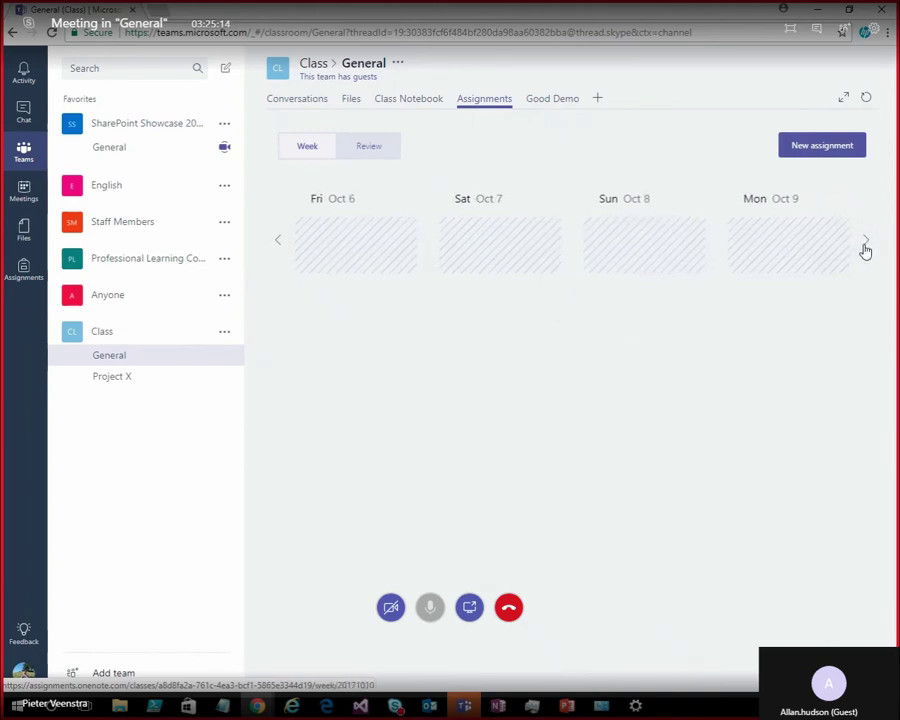
pyautogui.click(864, 246)
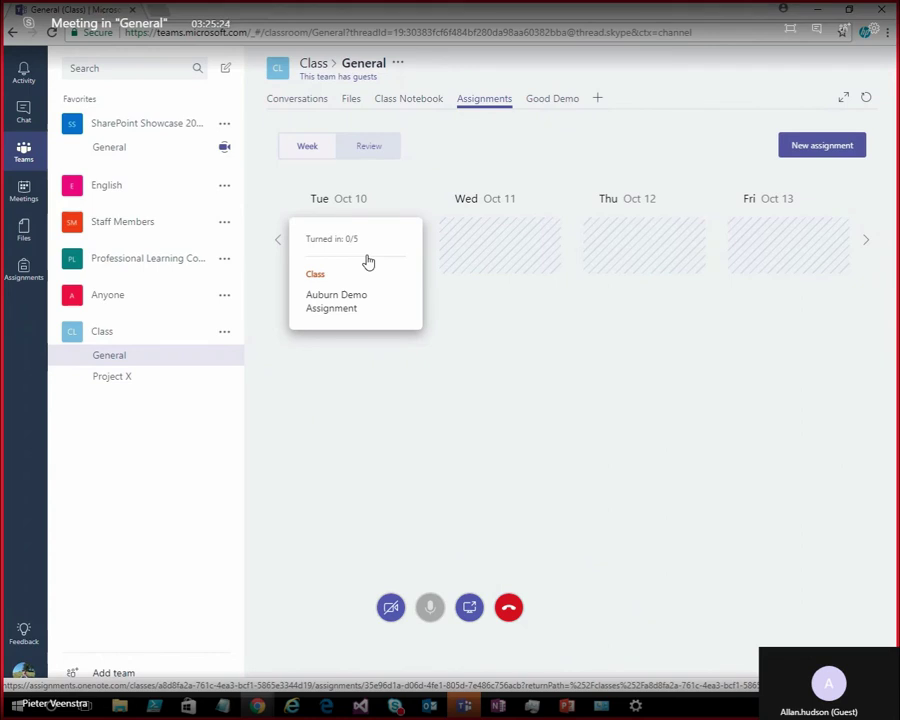
pyautogui.click(277, 245)
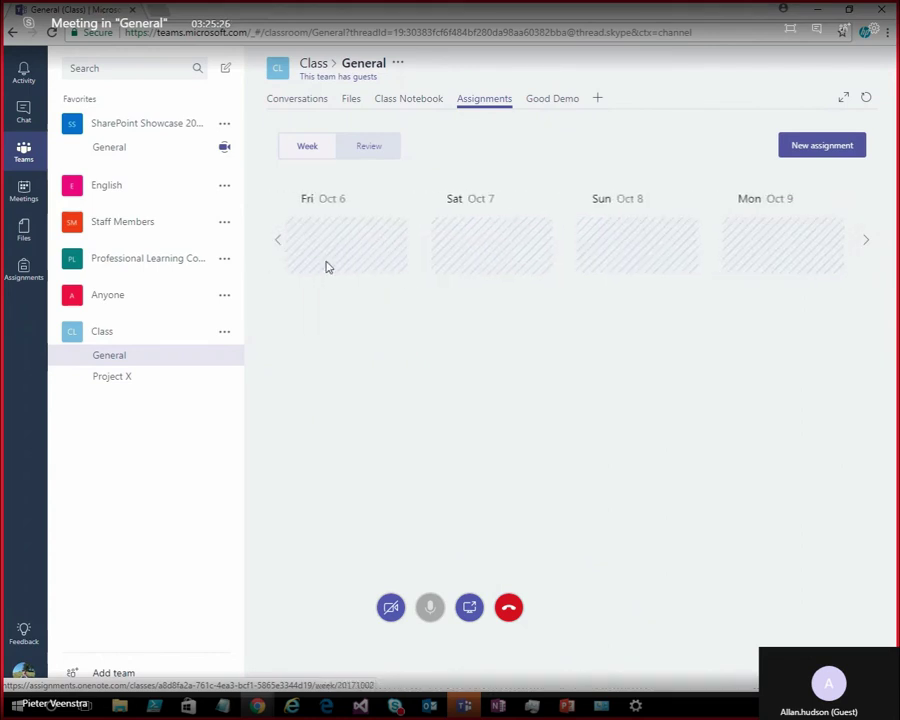
pyautogui.click(278, 240)
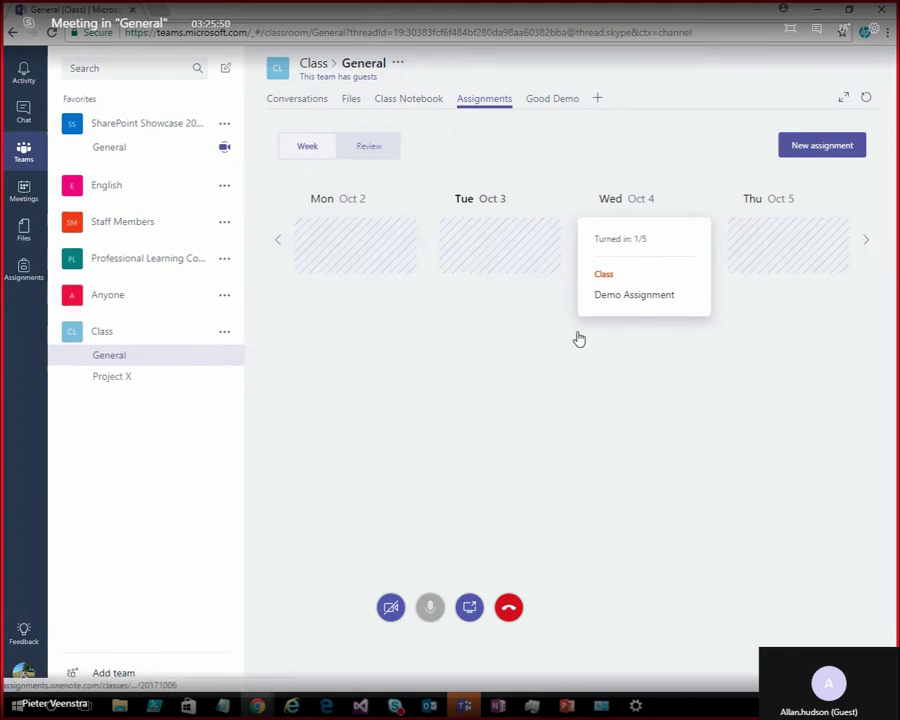
pyautogui.click(121, 331)
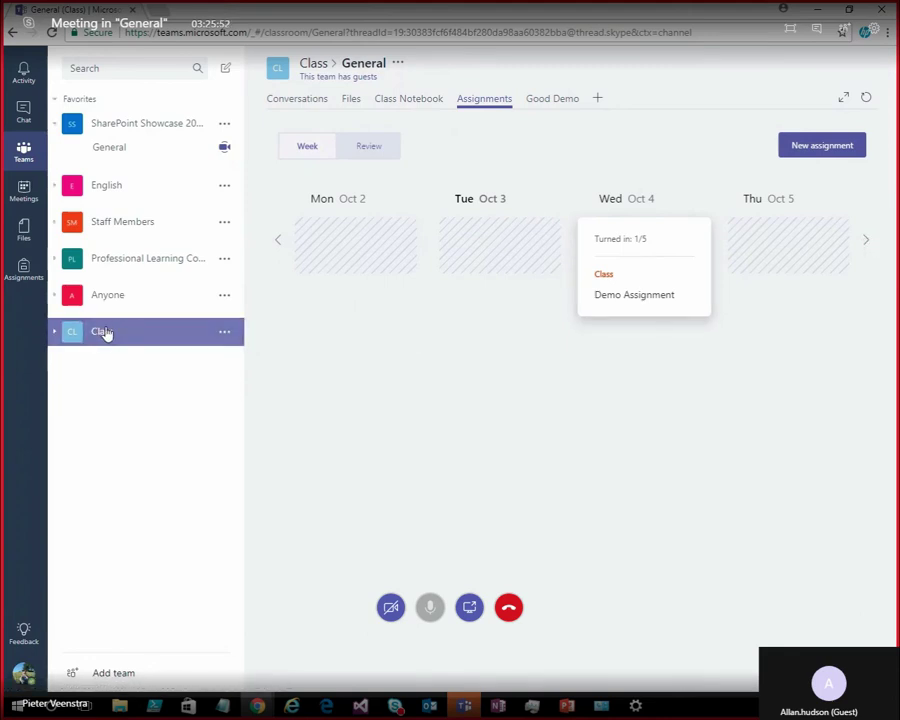
pyautogui.click(57, 333)
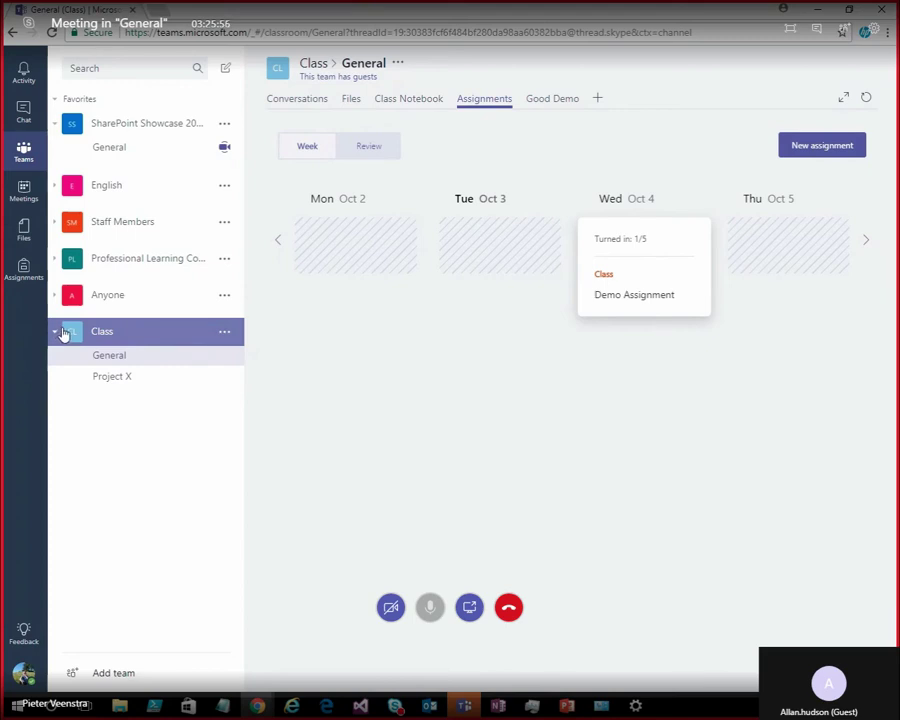
# Find the Auburn Demo Assignment in the overall Assignments calendar and open its student submissions for review.
pyautogui.click(24, 270)
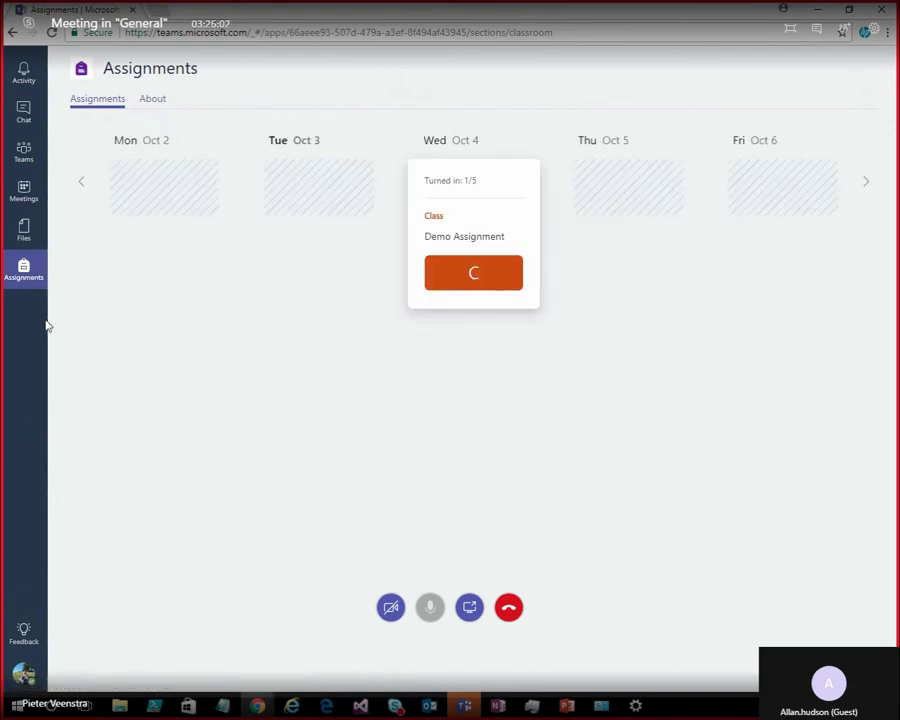
pyautogui.click(868, 190)
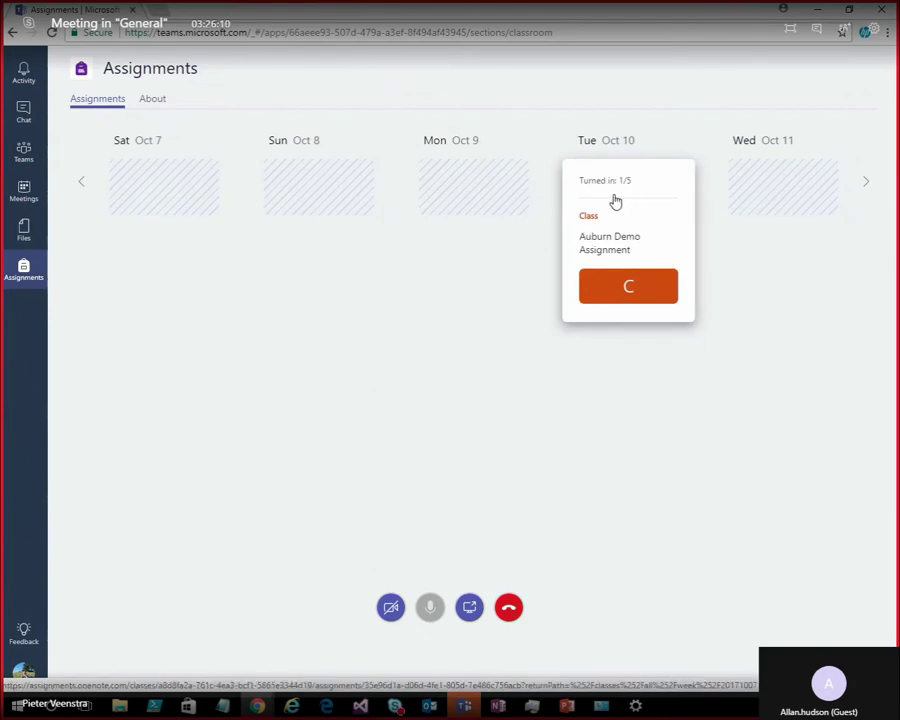
pyautogui.click(631, 286)
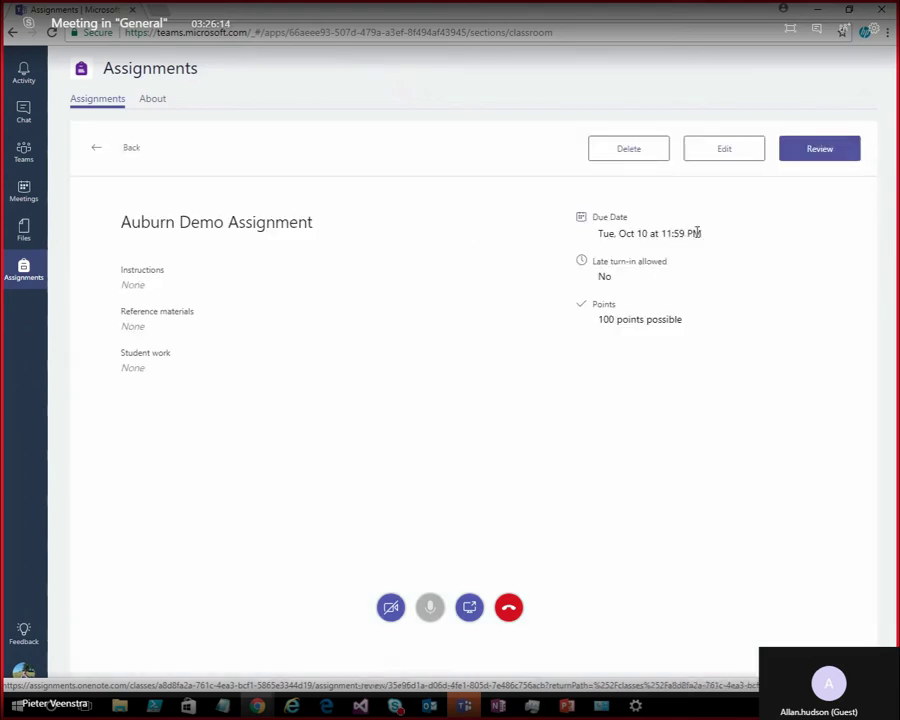
pyautogui.click(810, 161)
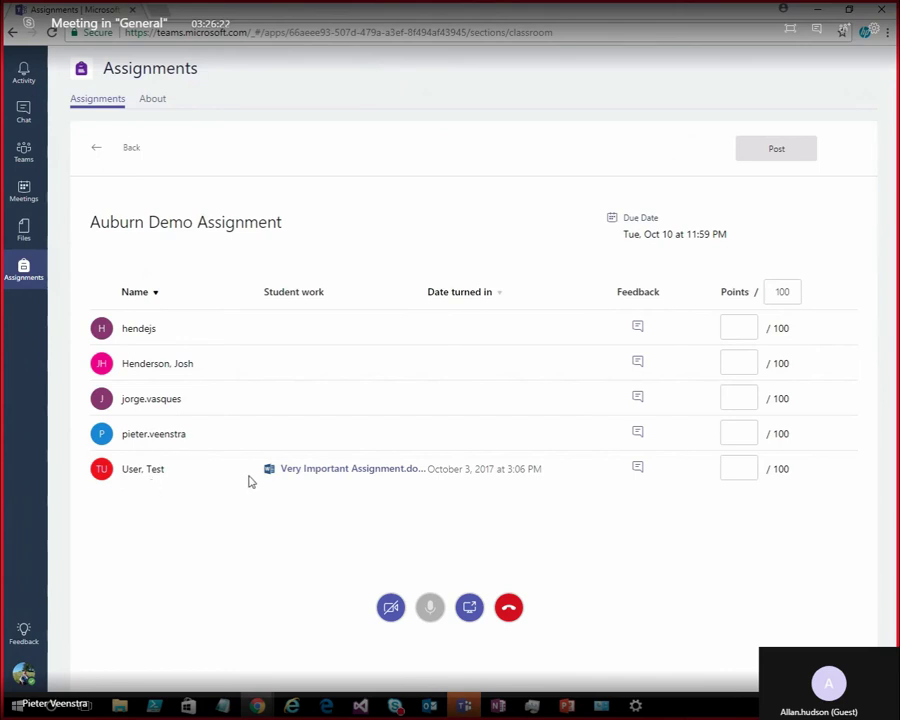
# Give the submitted "Very Important Assignment" document the feedback "Need some more information here" and 10 points, and close it.
pyautogui.click(383, 472)
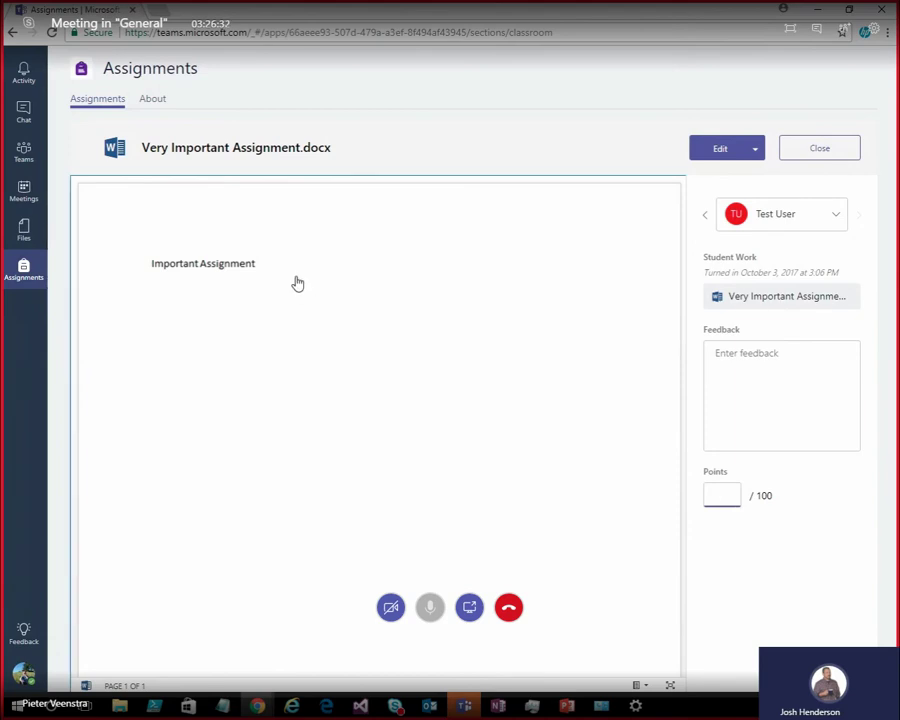
pyautogui.click(744, 352)
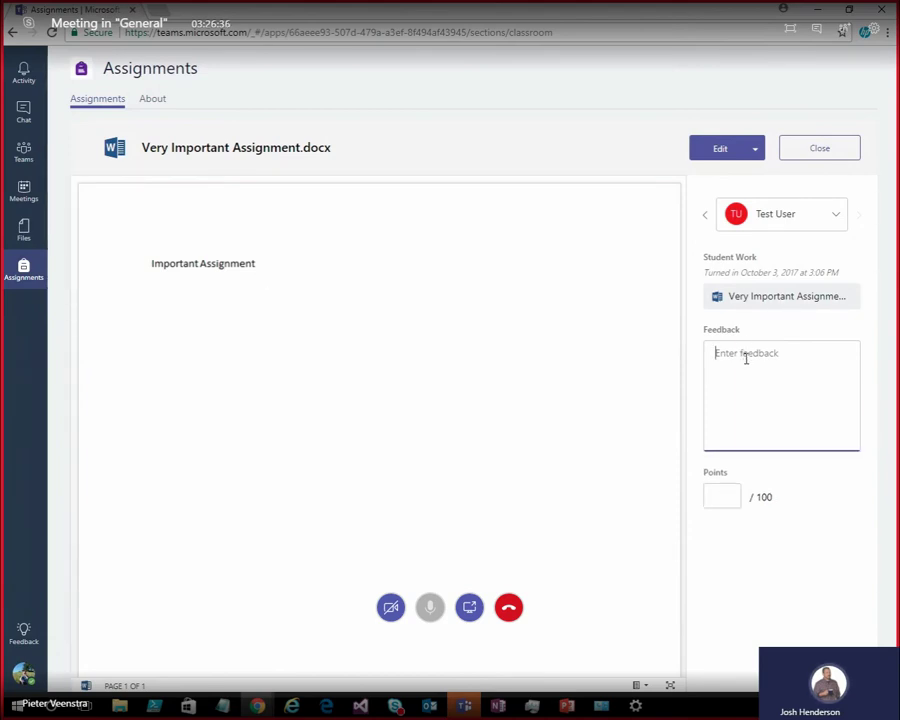
pyautogui.write('Need ')
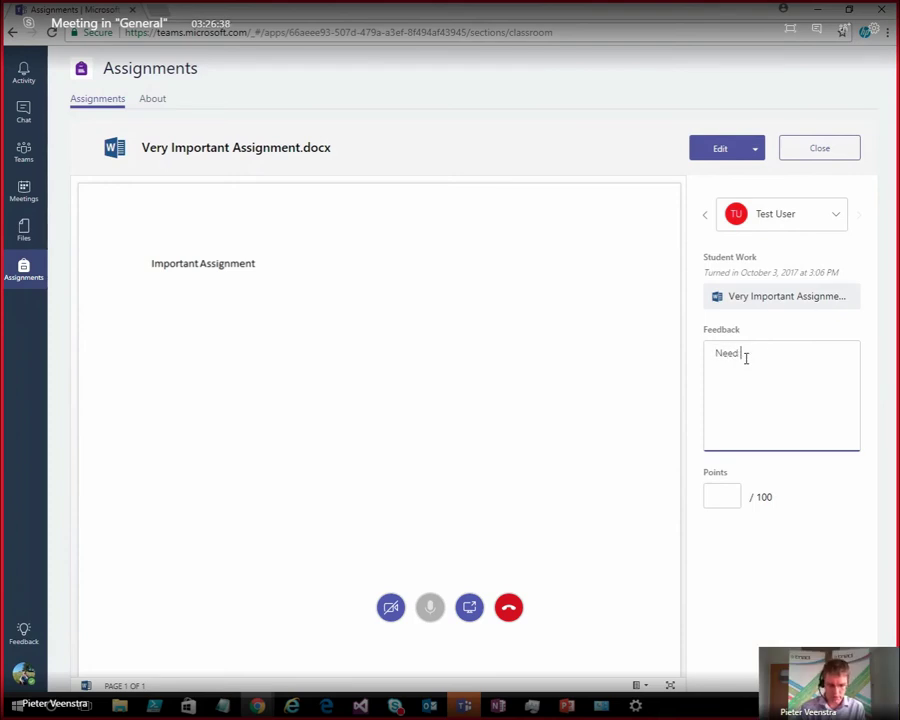
pyautogui.write('seome more')
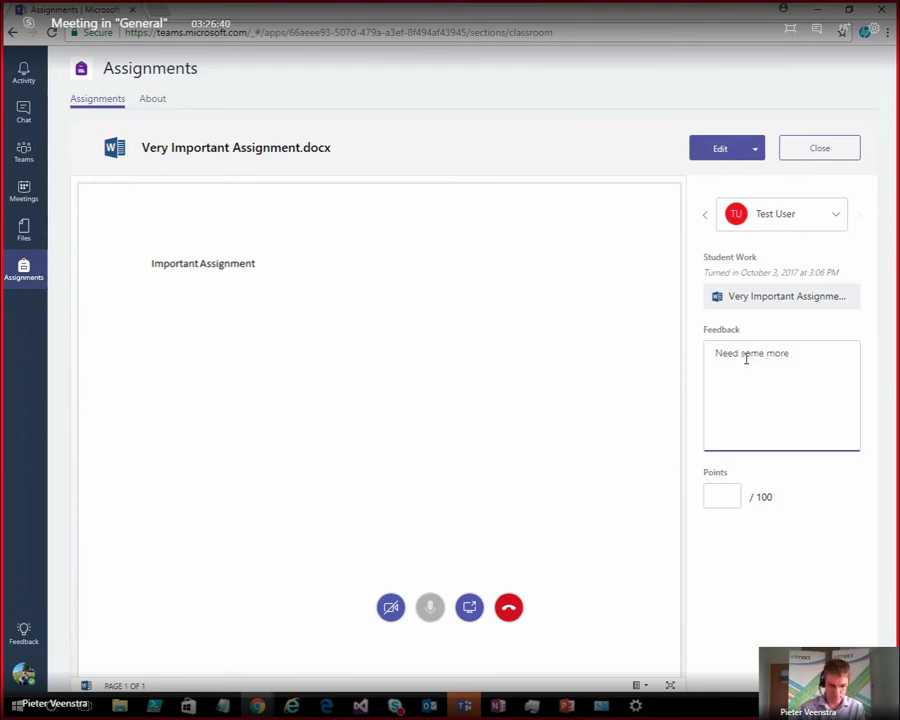
pyautogui.write(' information here')
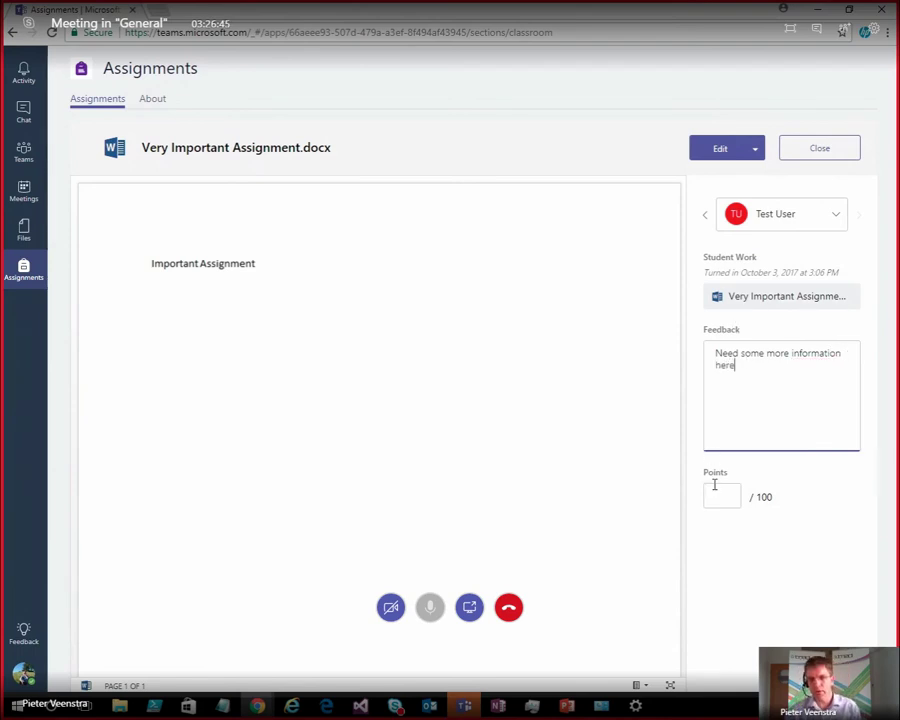
pyautogui.click(709, 491)
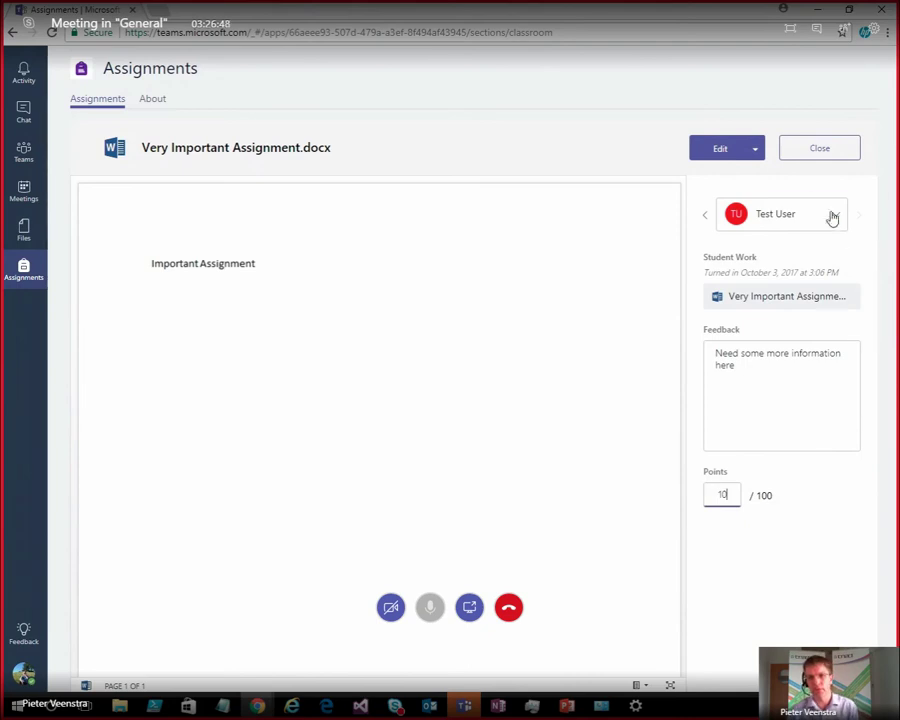
pyautogui.click(820, 150)
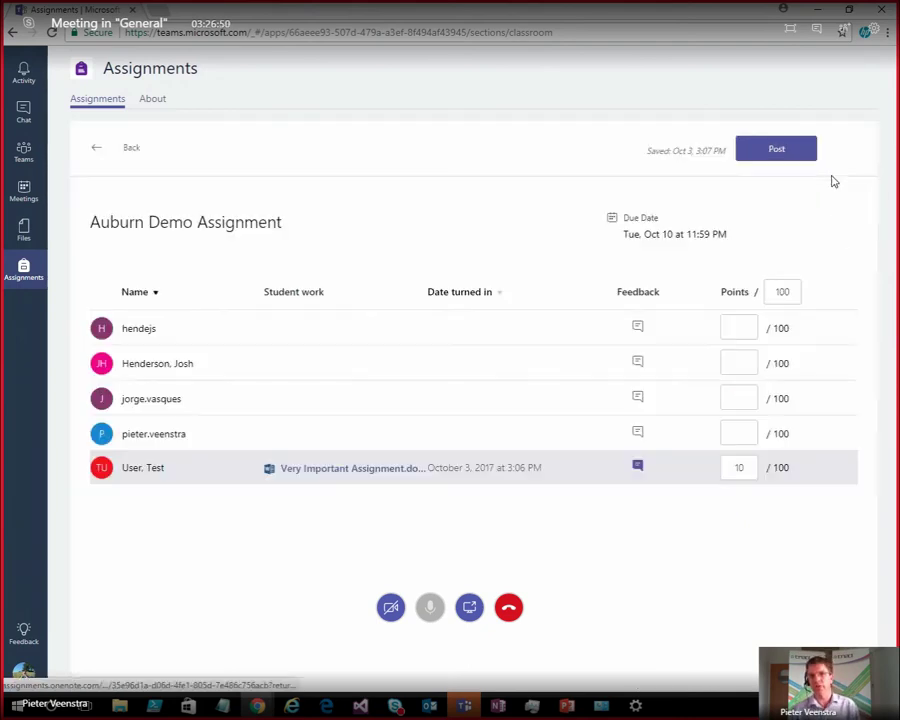
# Show the feedback on the turned-in "Very Important Assignment" document and set its points to 90.
pyautogui.click(639, 467)
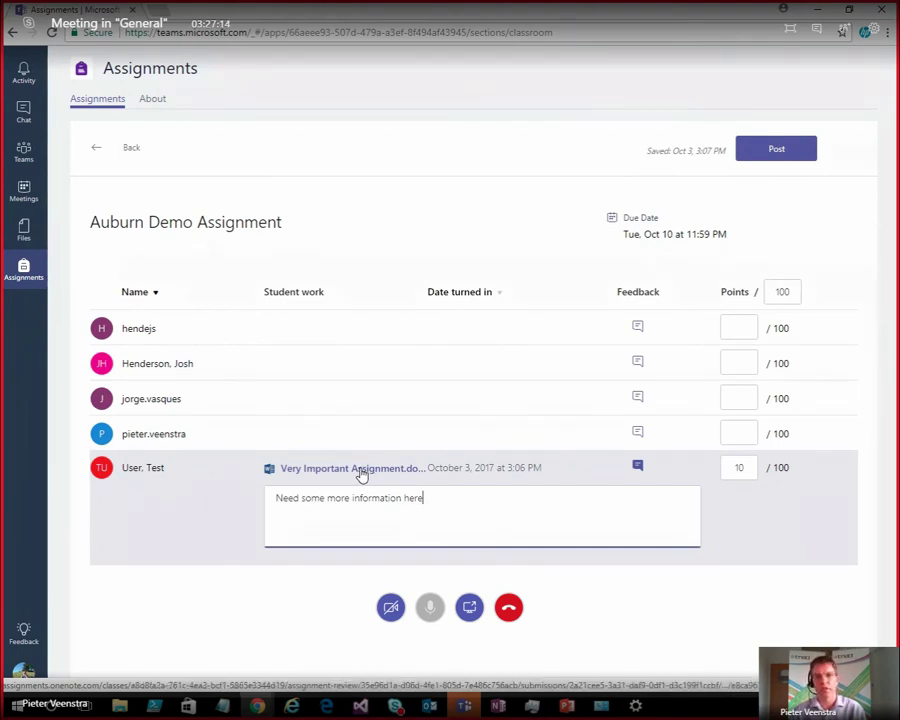
pyautogui.click(737, 467)
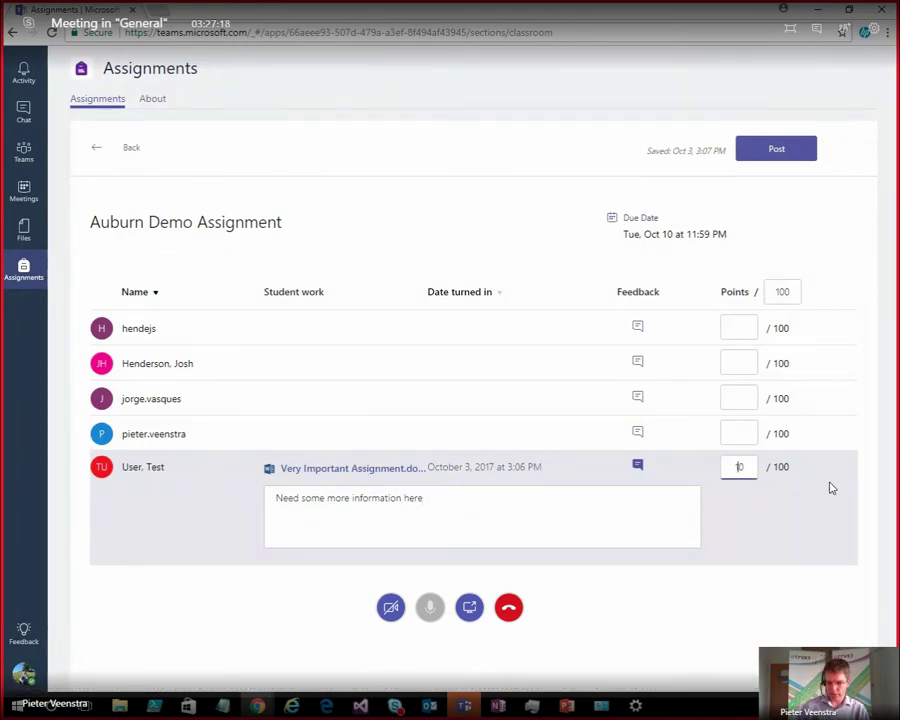
pyautogui.press('BackSpace')
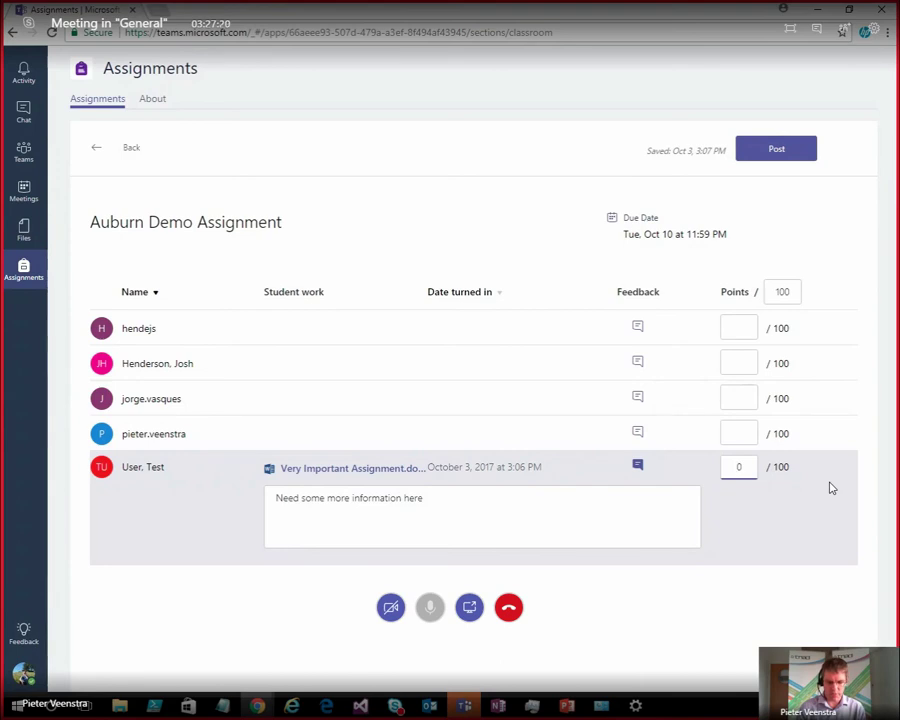
pyautogui.write('90')
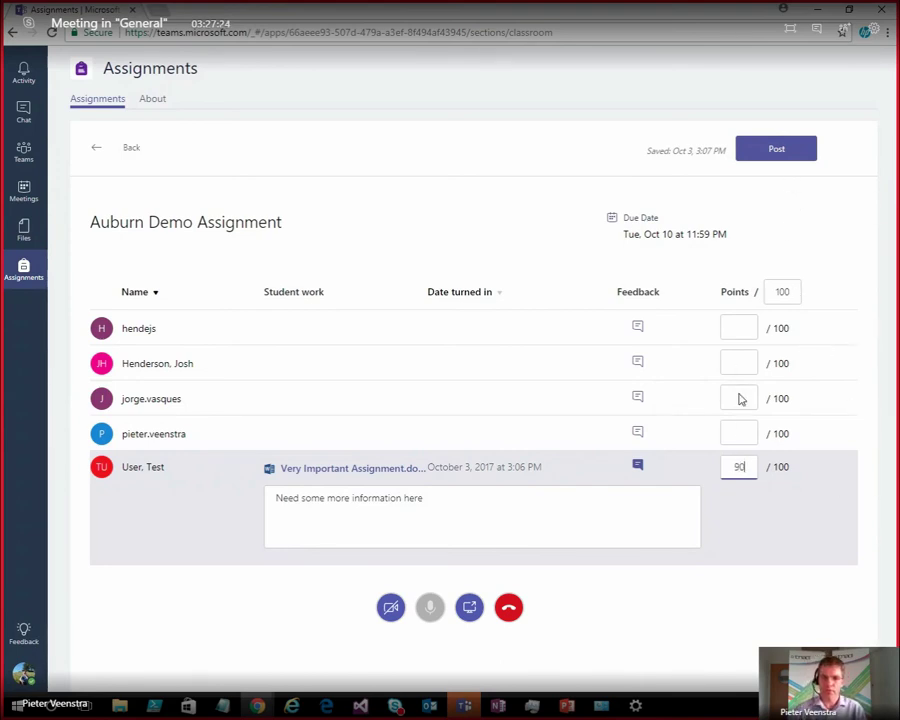
pyautogui.click(741, 432)
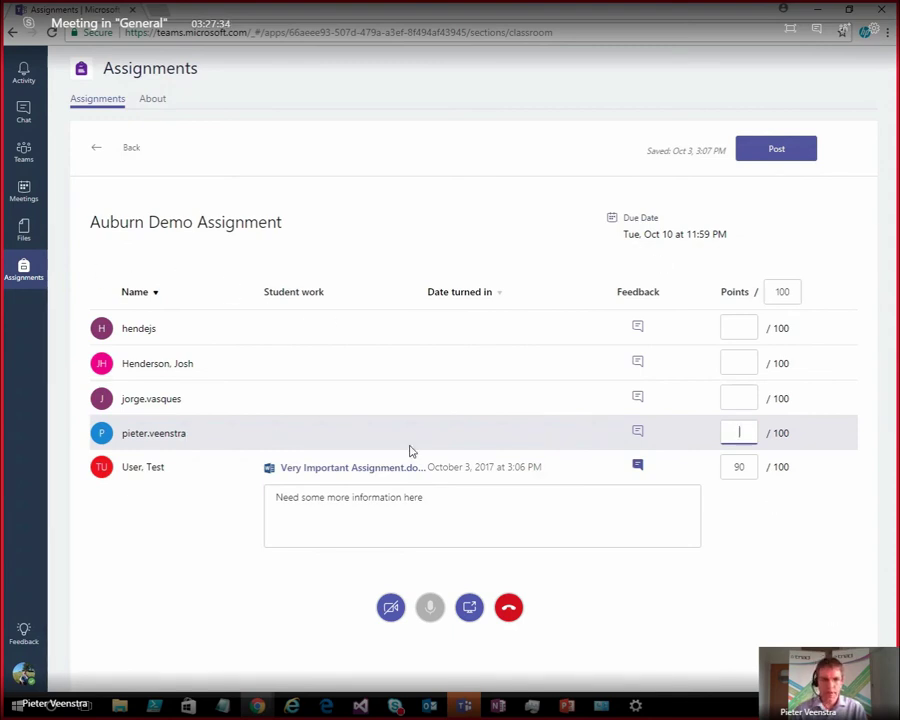
# Open the Class Notebook of the Class team's General channel in both the teacher's and the student's browser windows.
pyautogui.click(25, 160)
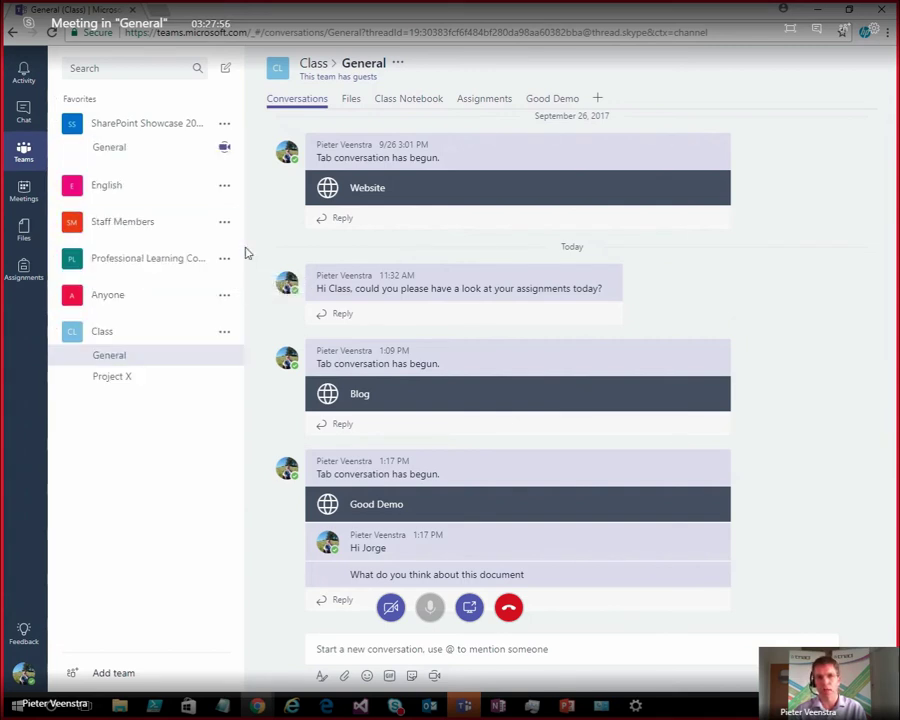
pyautogui.click(396, 100)
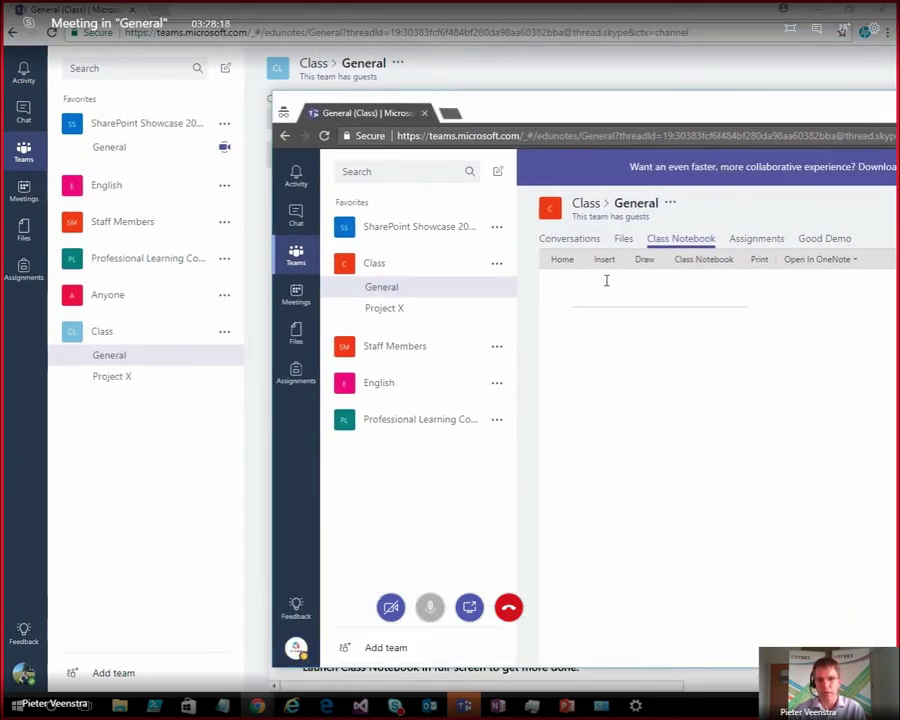
pyautogui.click(626, 242)
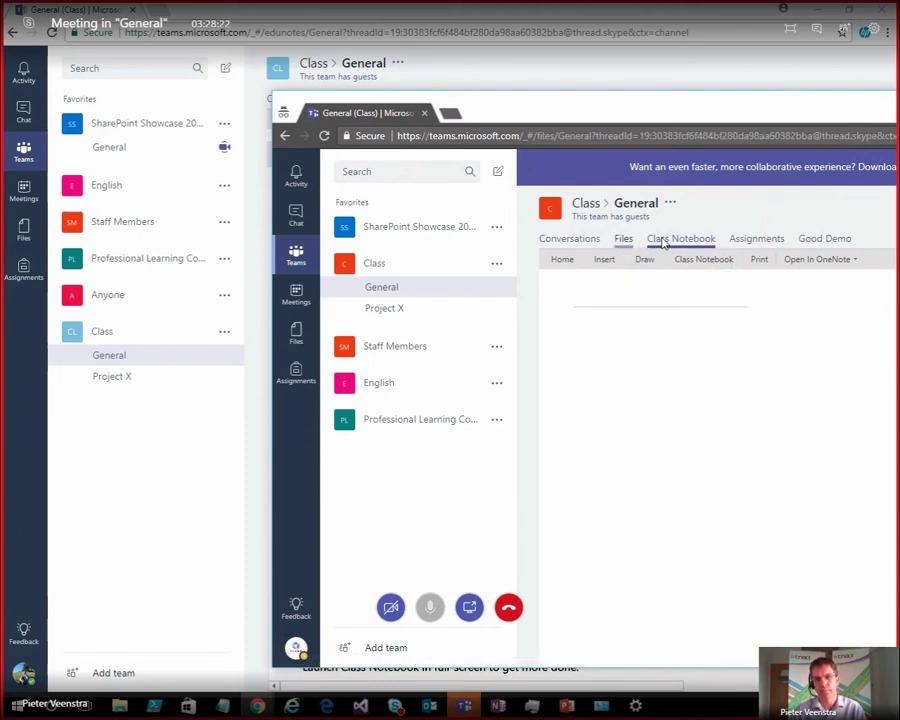
pyautogui.click(664, 241)
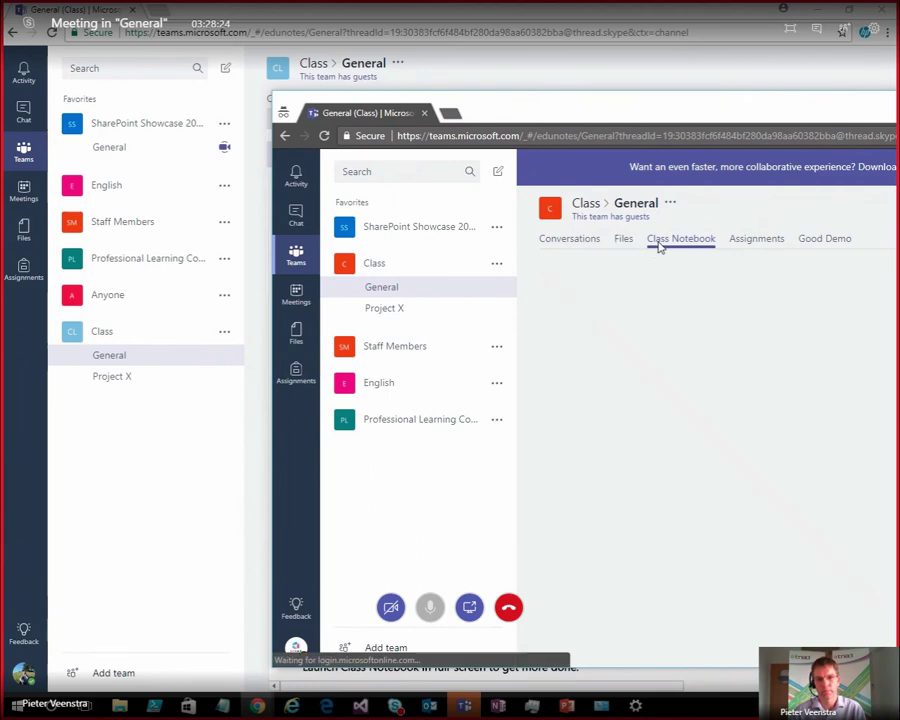
pyautogui.click(623, 240)
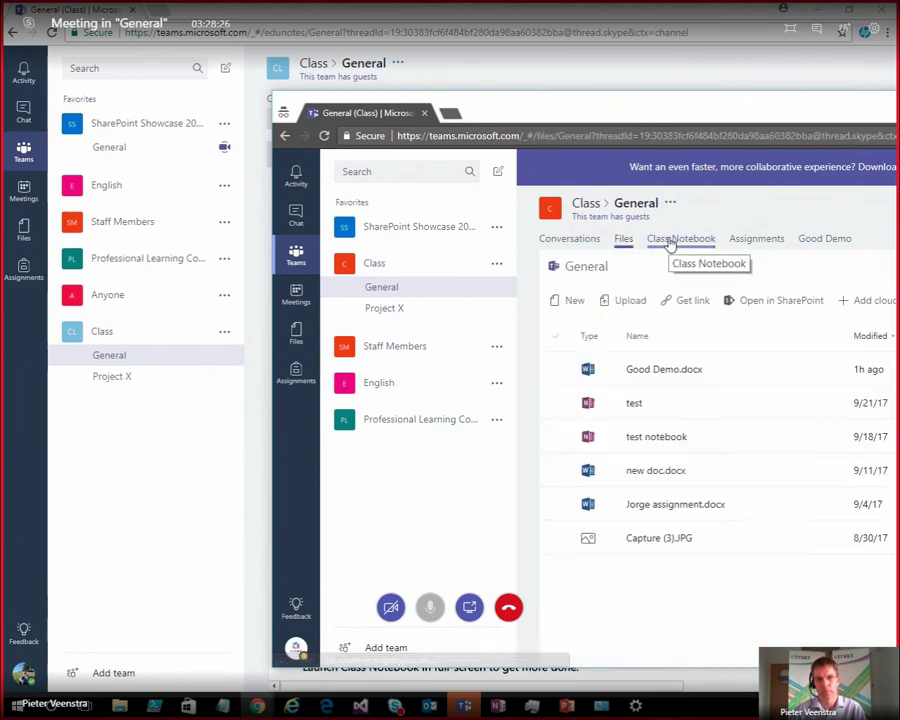
pyautogui.click(670, 241)
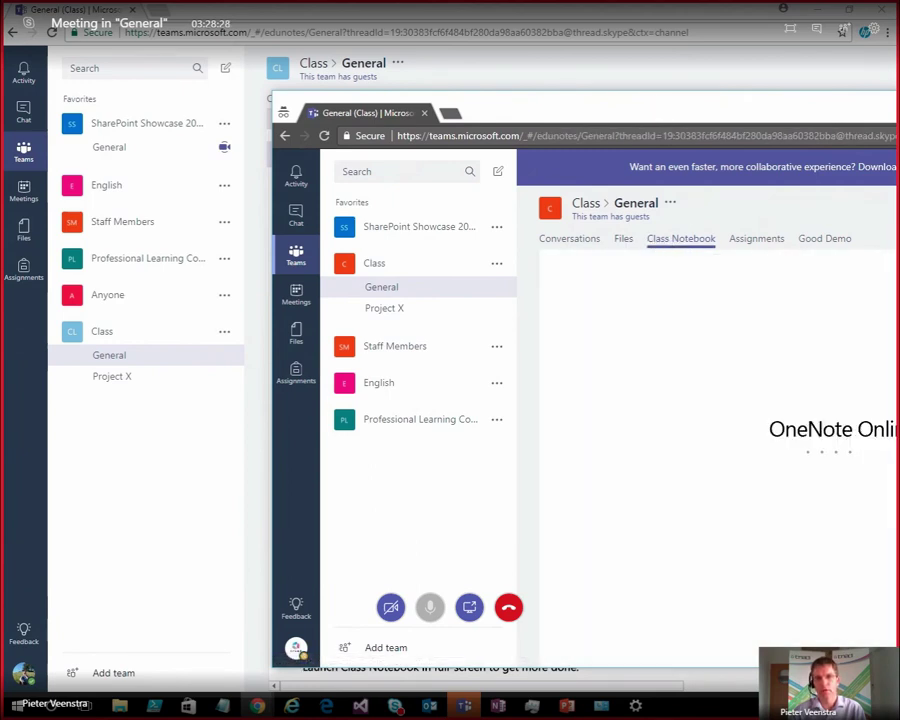
pyautogui.moveTo(652, 110); pyautogui.dragTo(738, 104)
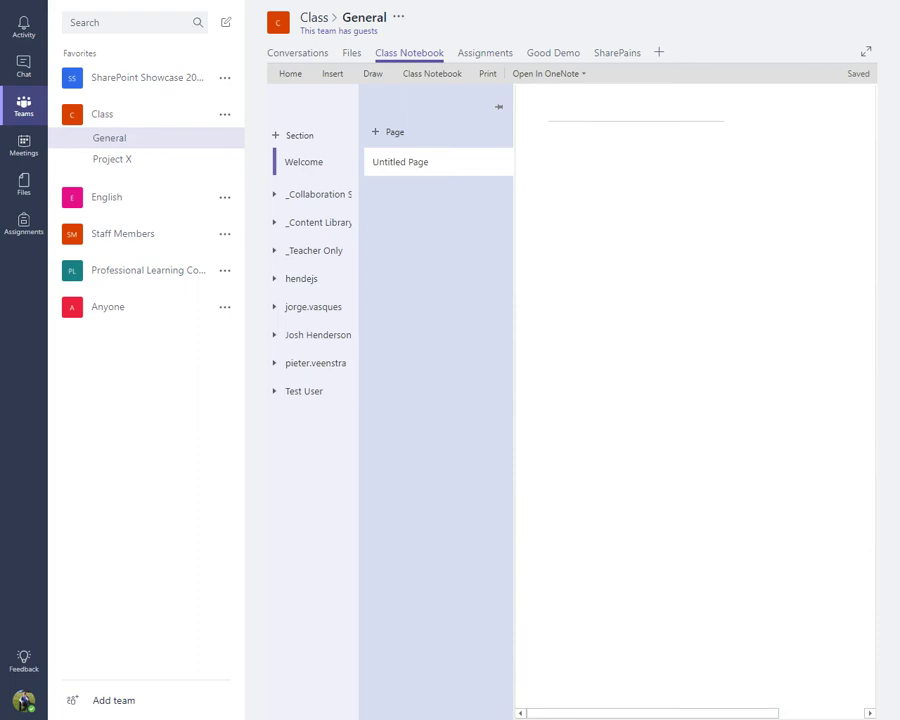
# Examine the notebook's Welcome section and compare the Test User section in the teacher's and the student's views.
pyautogui.click(303, 162)
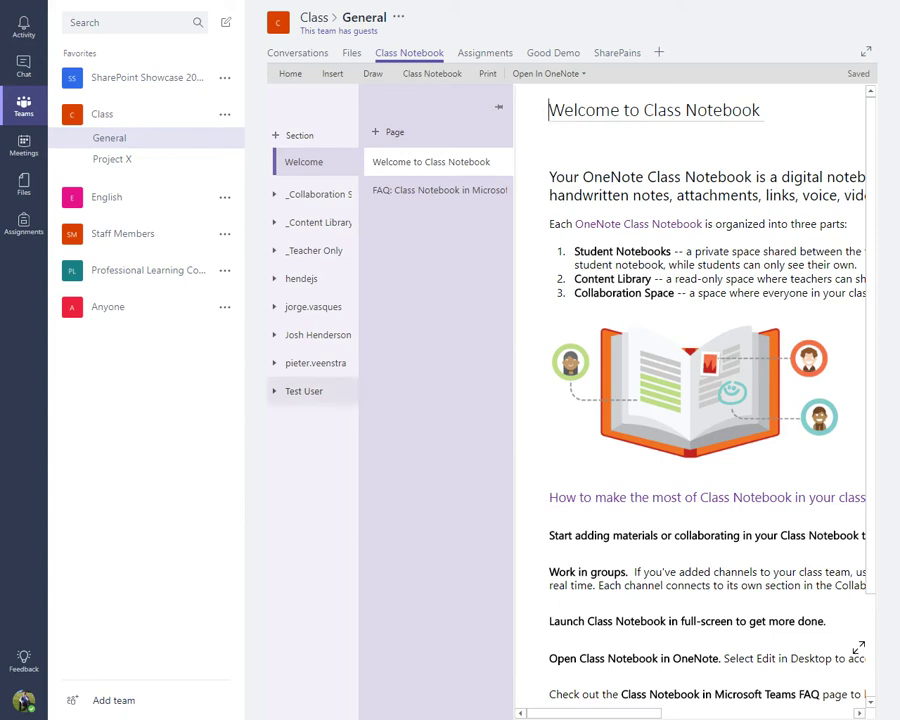
pyautogui.click(304, 391)
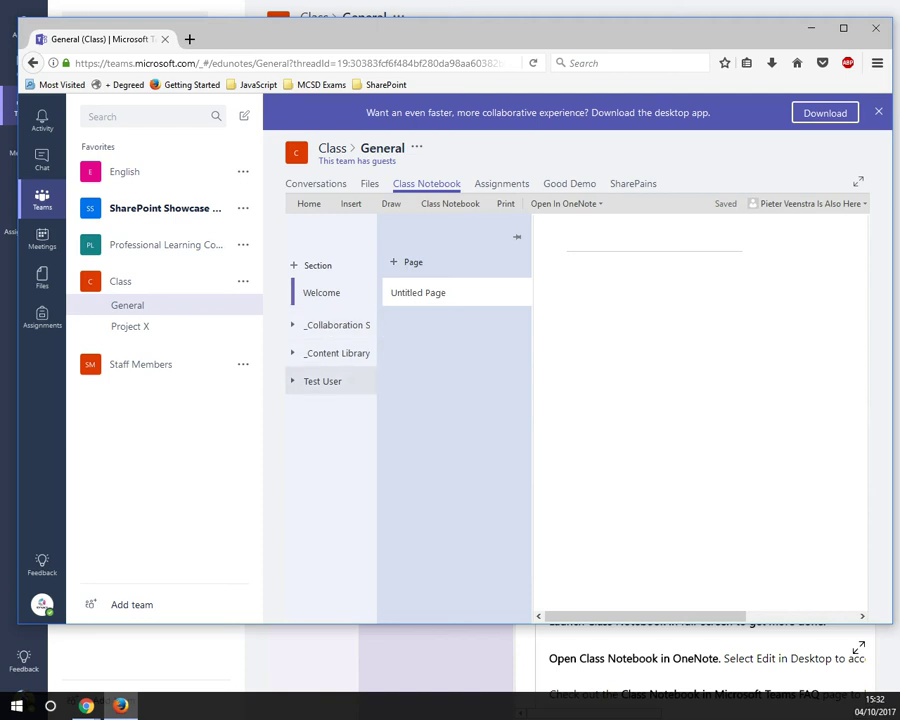
pyautogui.click(322, 381)
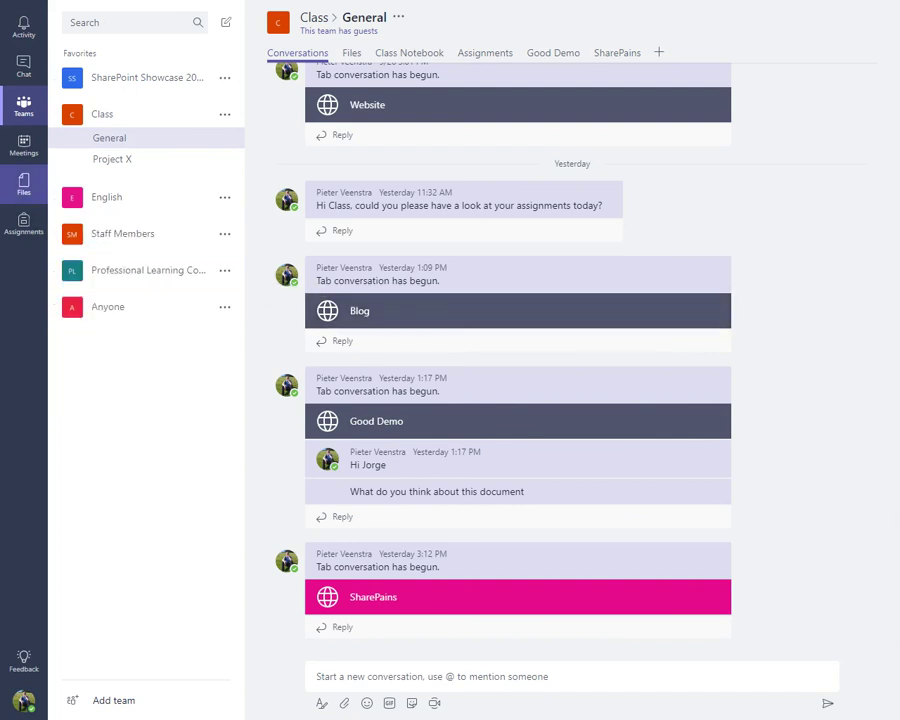
# View the recent files and the OneDrive folders, check the available cloud storage providers, and close the provider list.
pyautogui.click(24, 185)
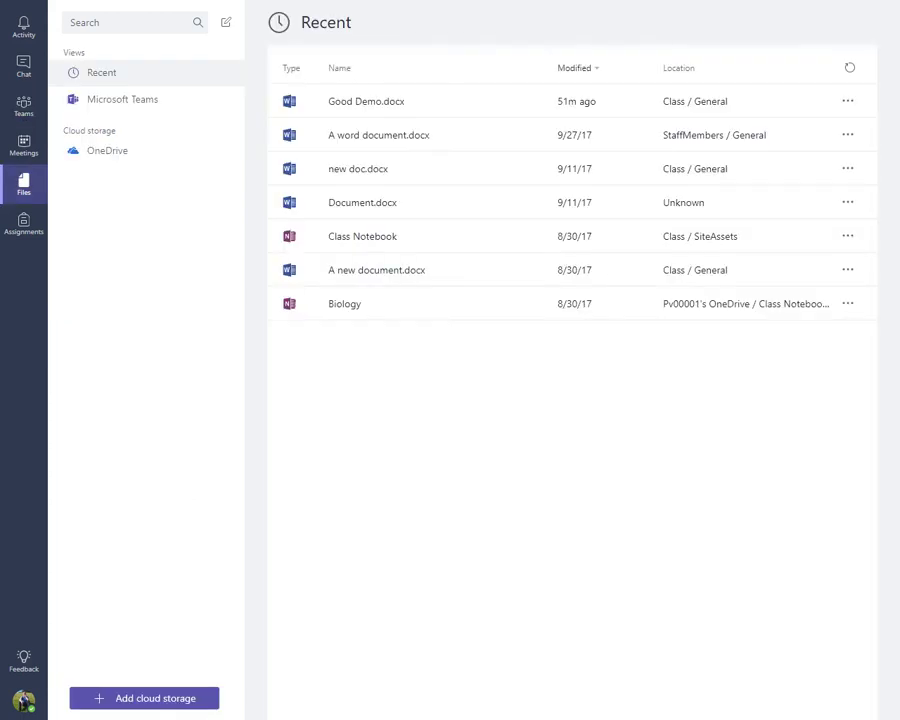
pyautogui.click(107, 150)
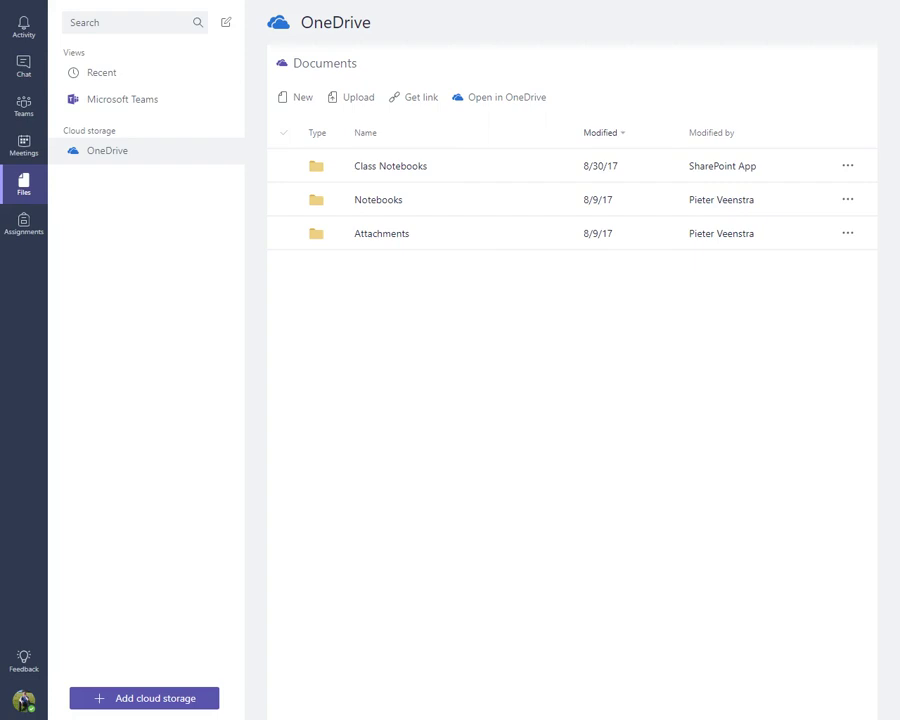
pyautogui.click(144, 698)
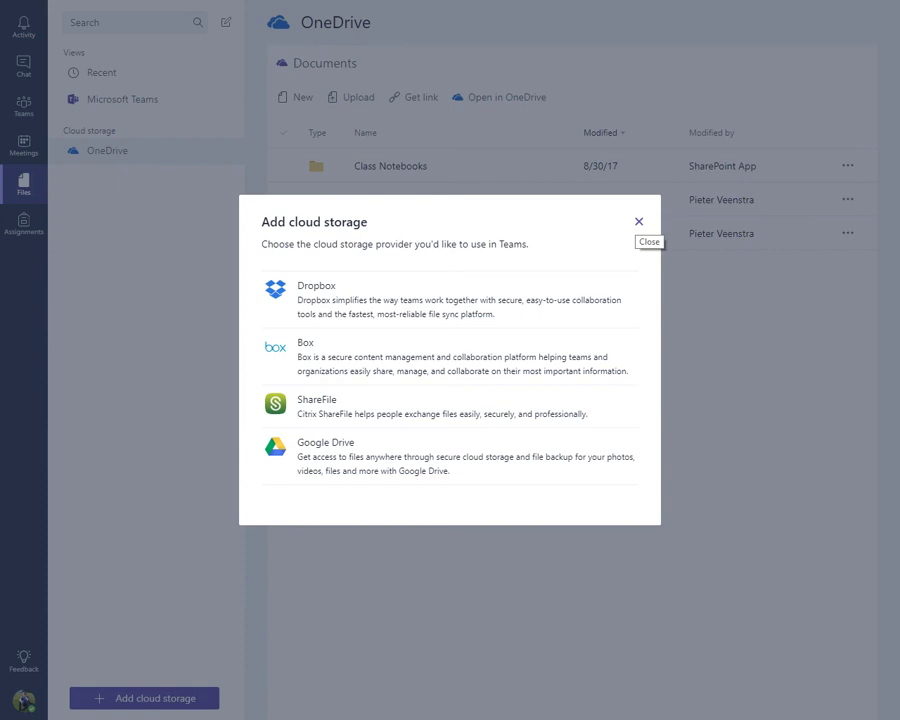
pyautogui.click(639, 221)
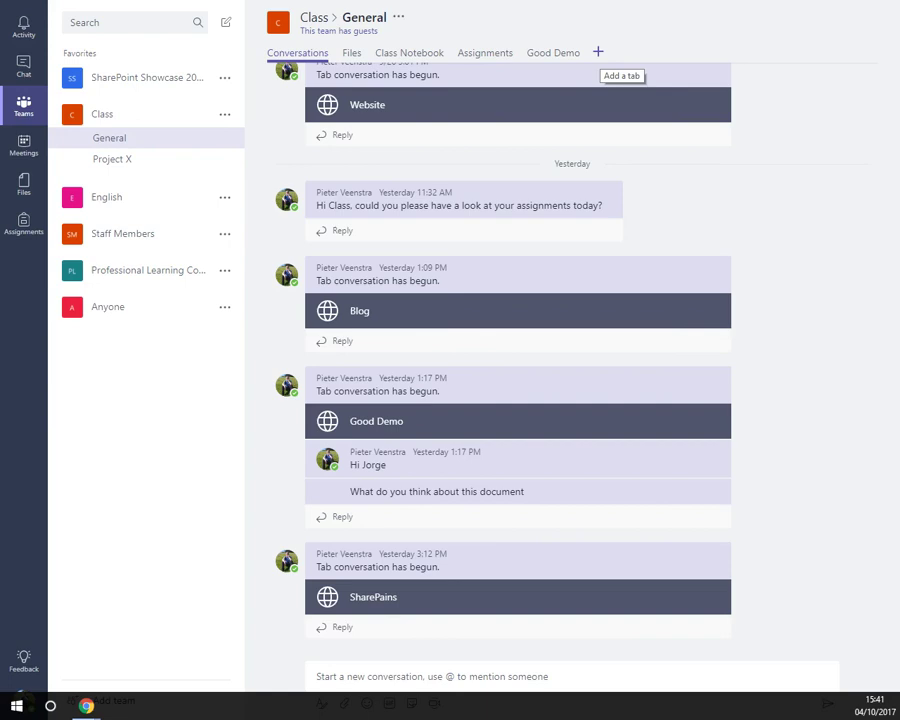
pyautogui.click(598, 51)
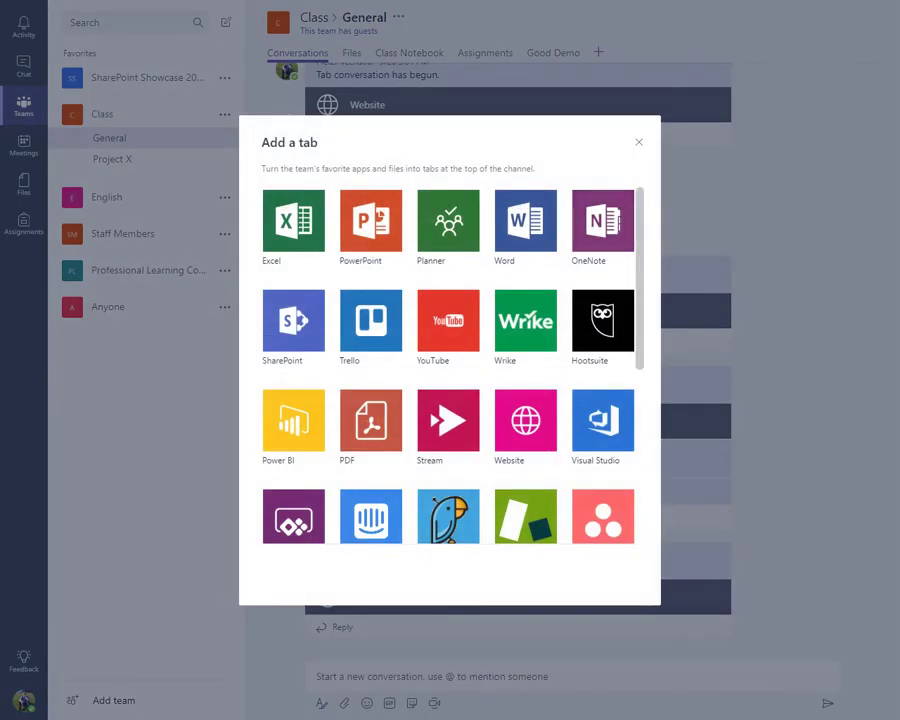
pyautogui.scroll(-1, 448, 365)
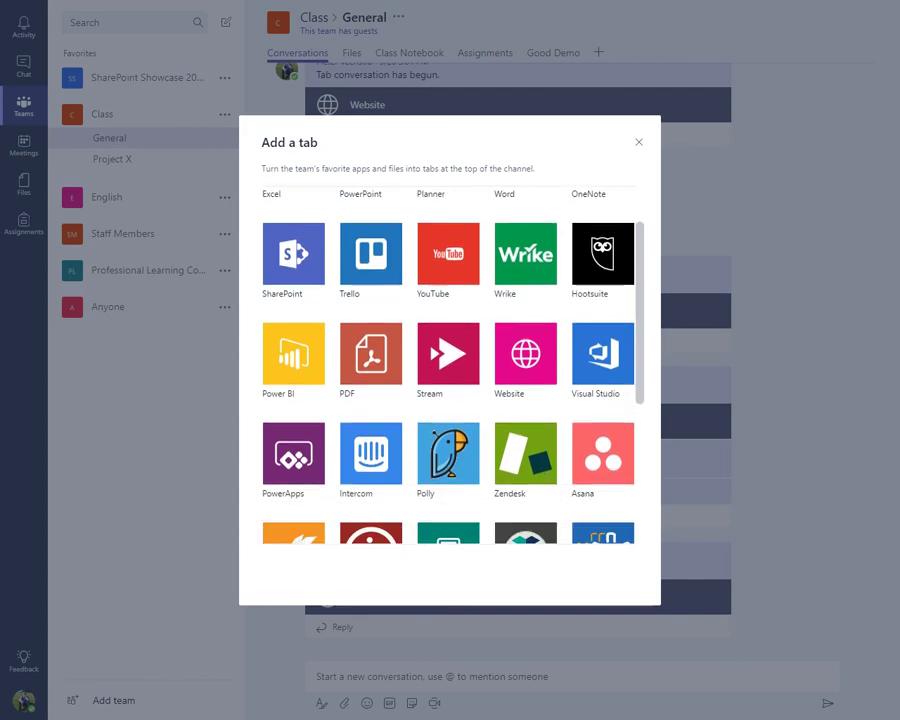
pyautogui.scroll(-1, 448, 365)
pyautogui.scroll(2, 448, 365)
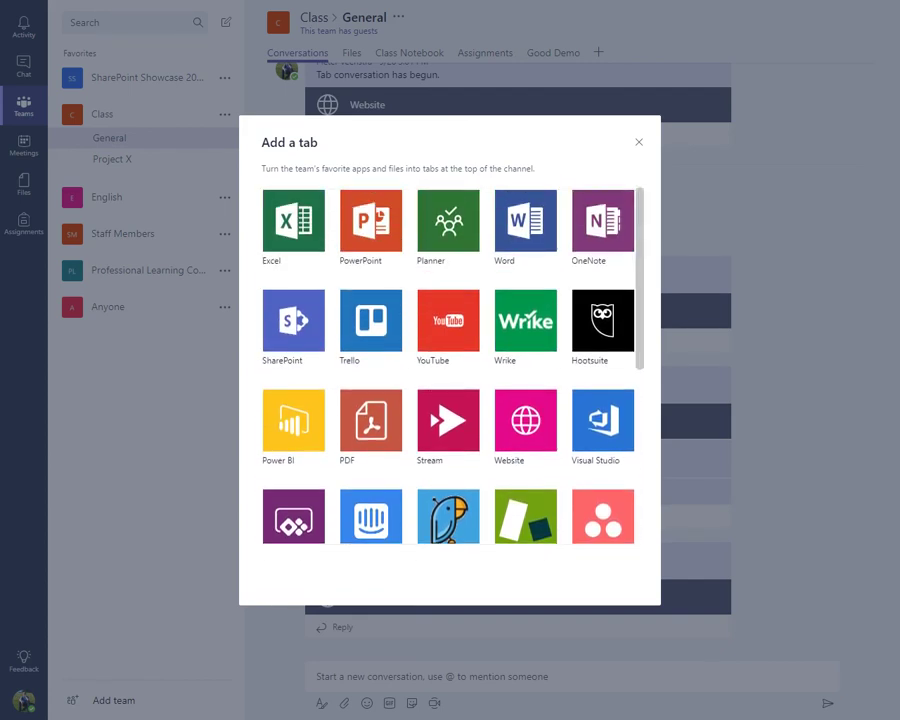
pyautogui.click(525, 420)
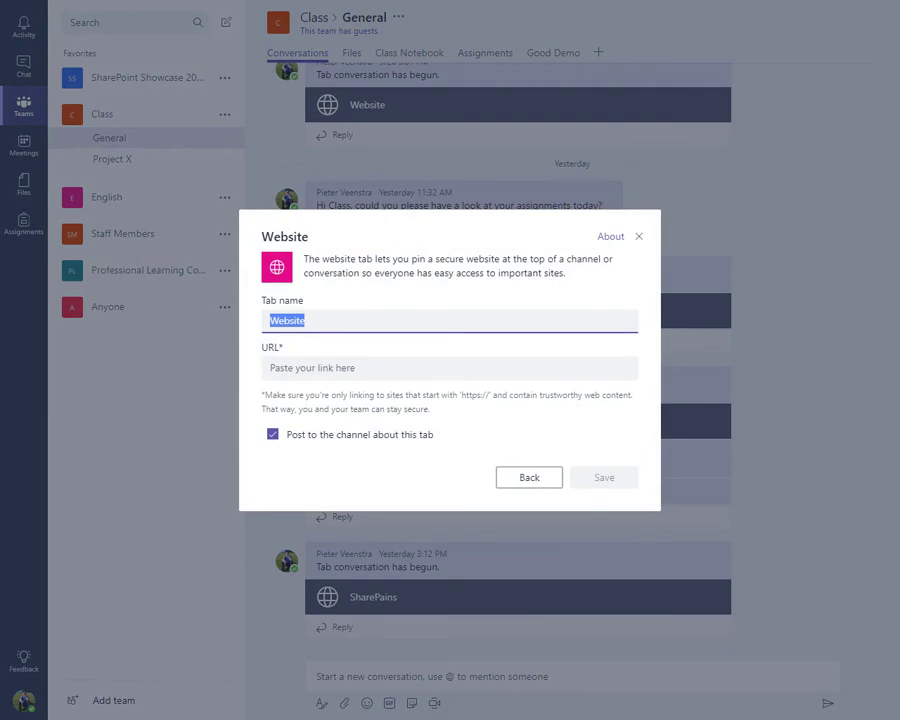
pyautogui.write('SharePains')
pyautogui.click(400, 368)
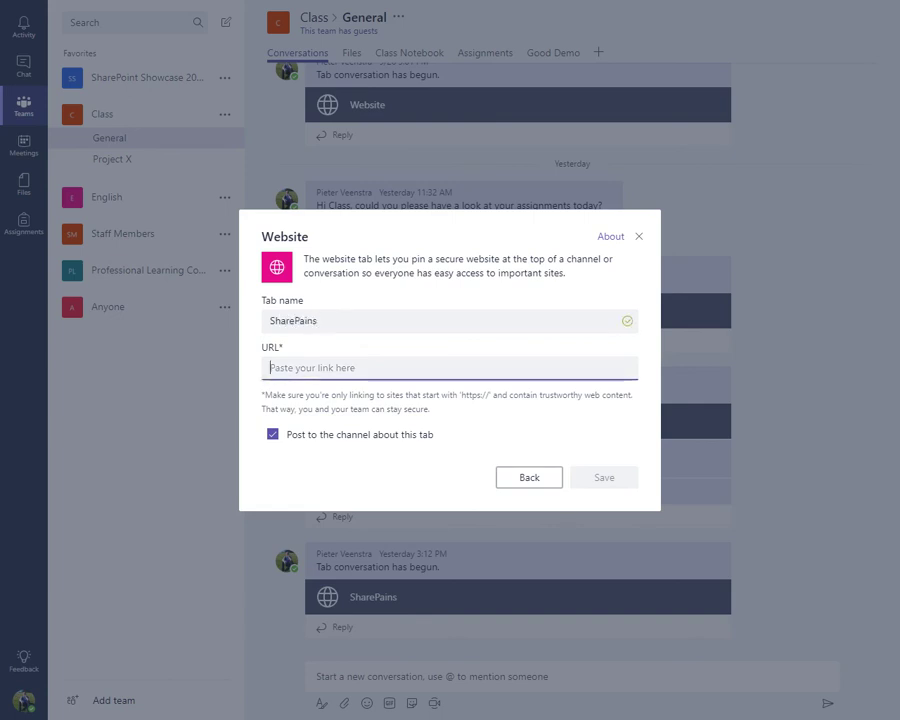
pyautogui.write('h')
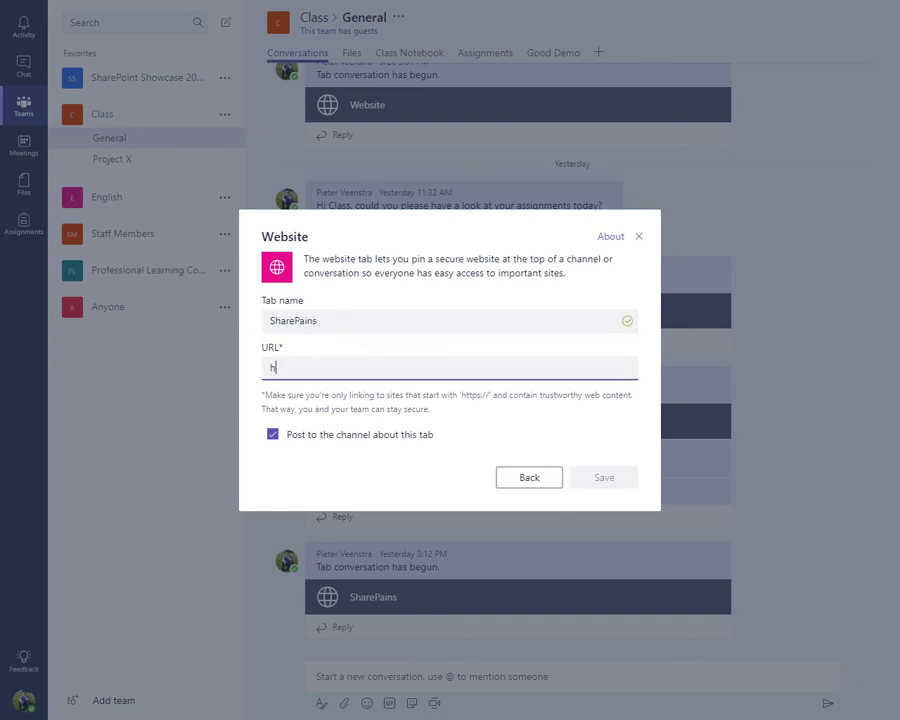
pyautogui.write('tt')
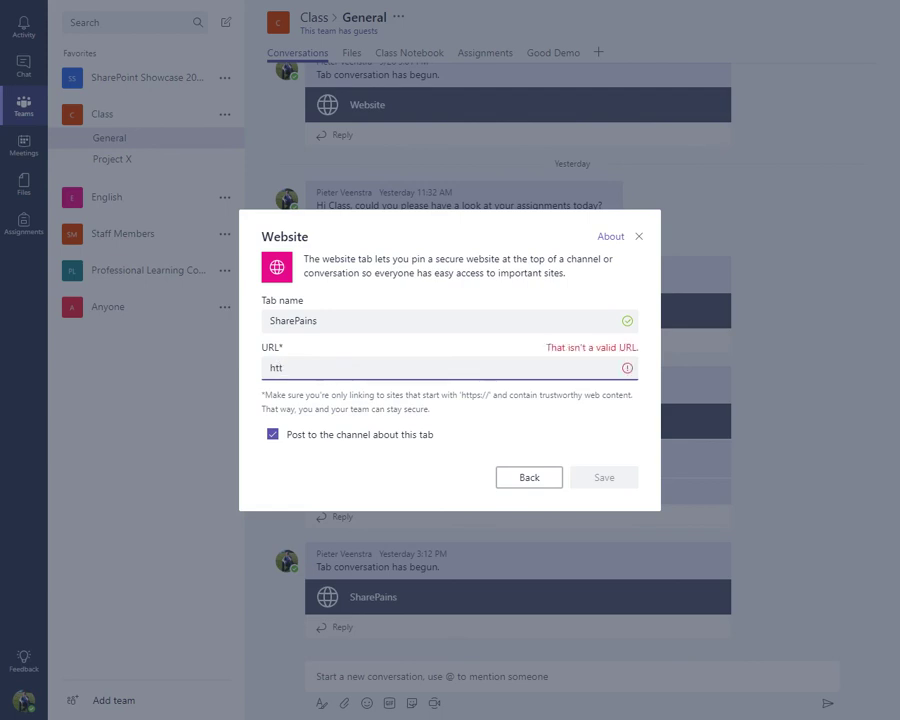
pyautogui.write('ps://veenstra.')
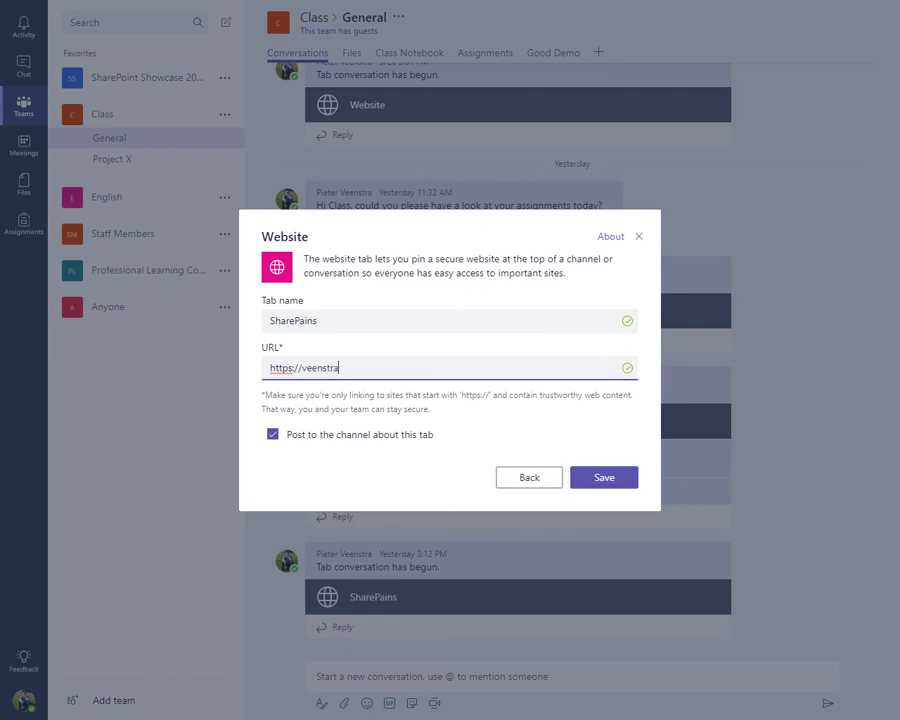
pyautogui.write('me.uk')
pyautogui.press('Return')
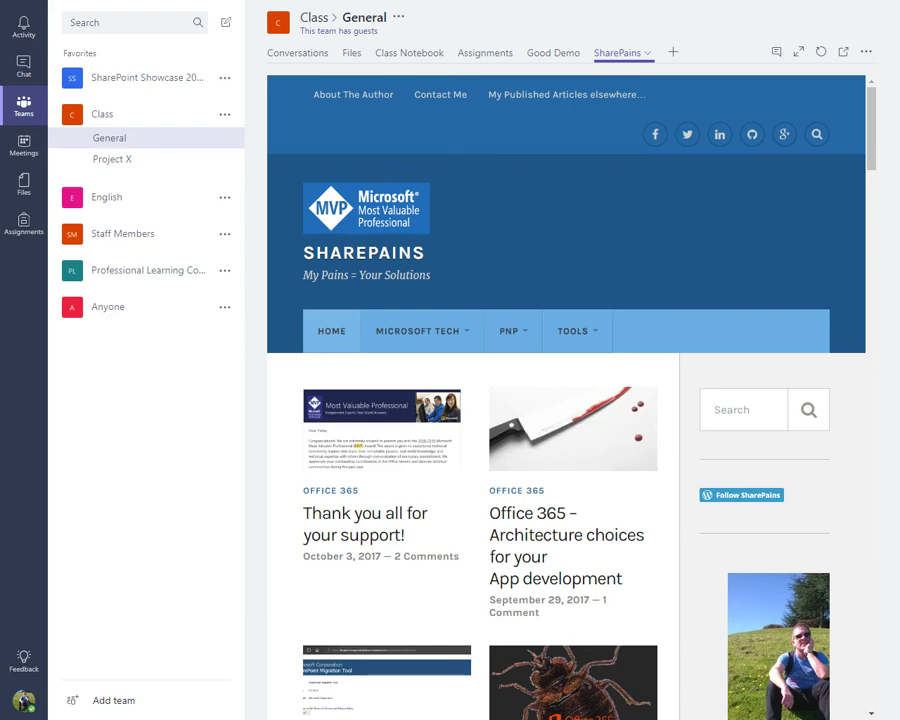
pyautogui.scroll(-6, 570, 420)
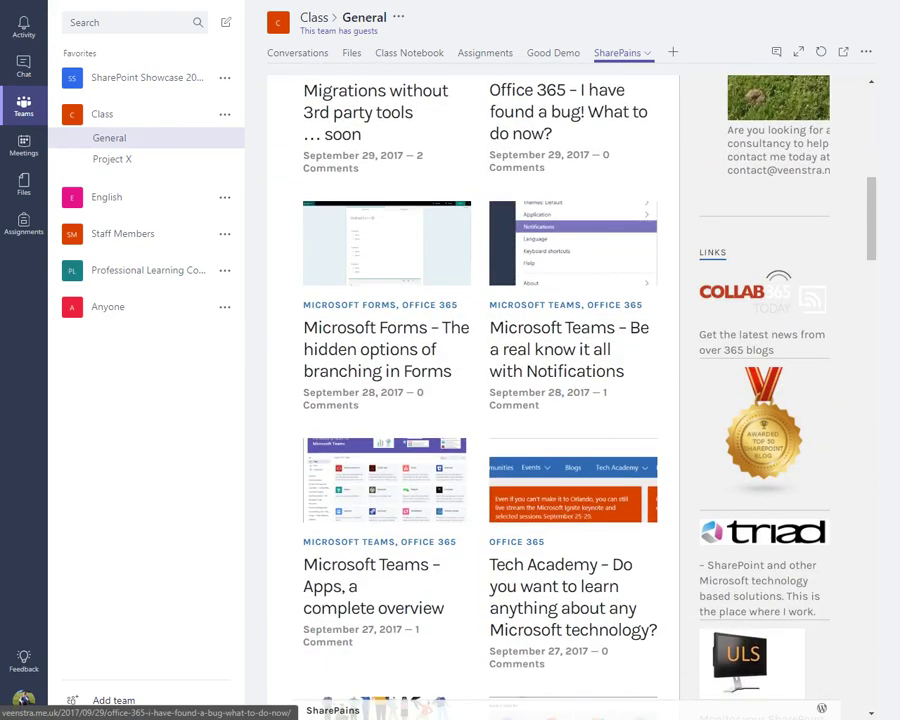
pyautogui.scroll(6, 570, 420)
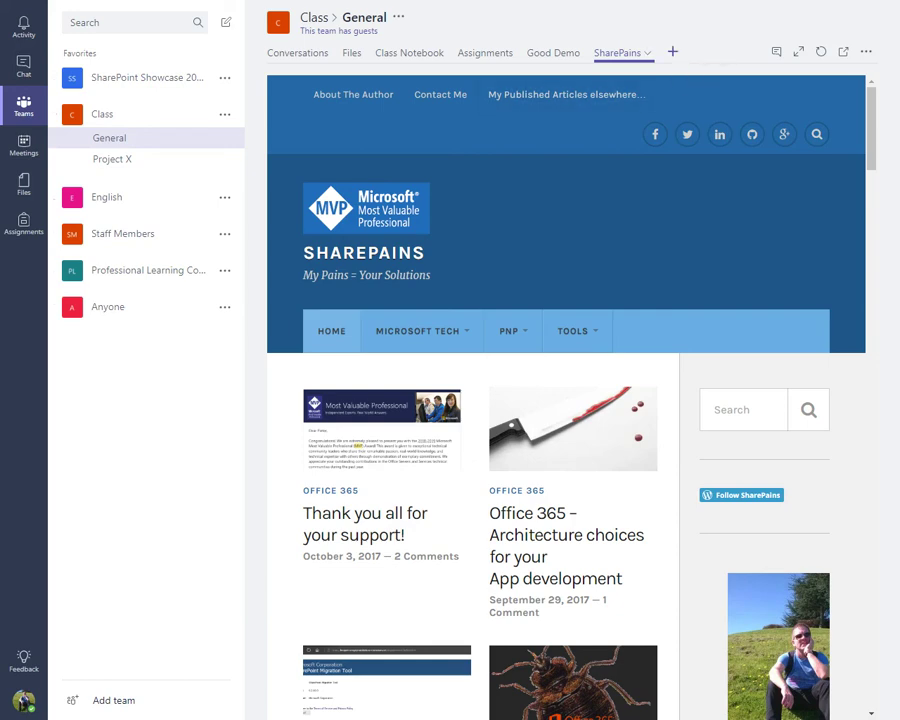
# Browse the full range of apps that can be added as another tab in the General channel.
pyautogui.click(672, 52)
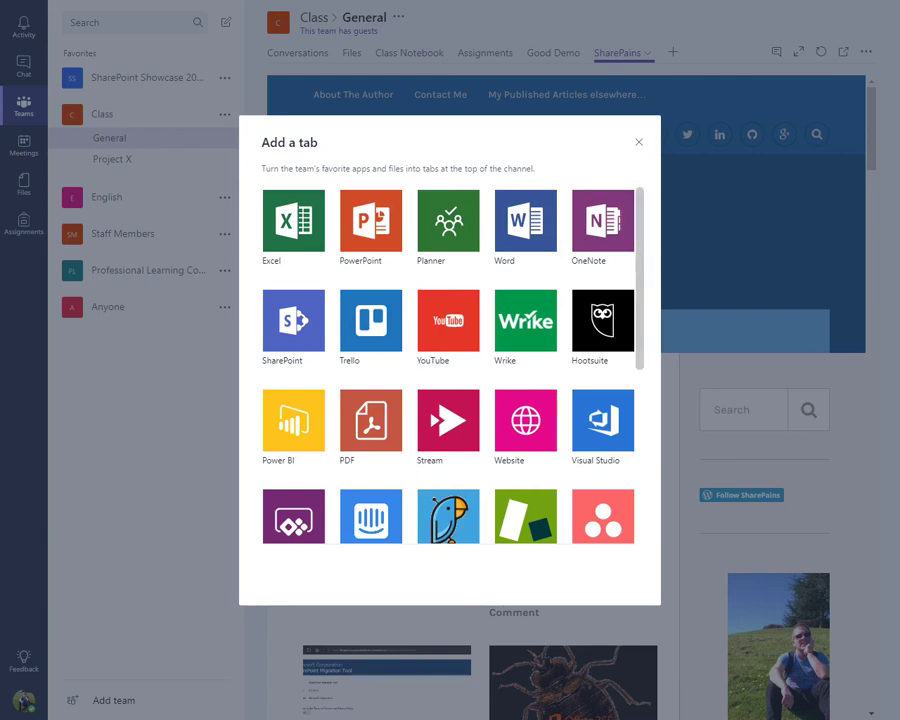
pyautogui.scroll(-3, 448, 365)
pyautogui.scroll(2, 448, 365)
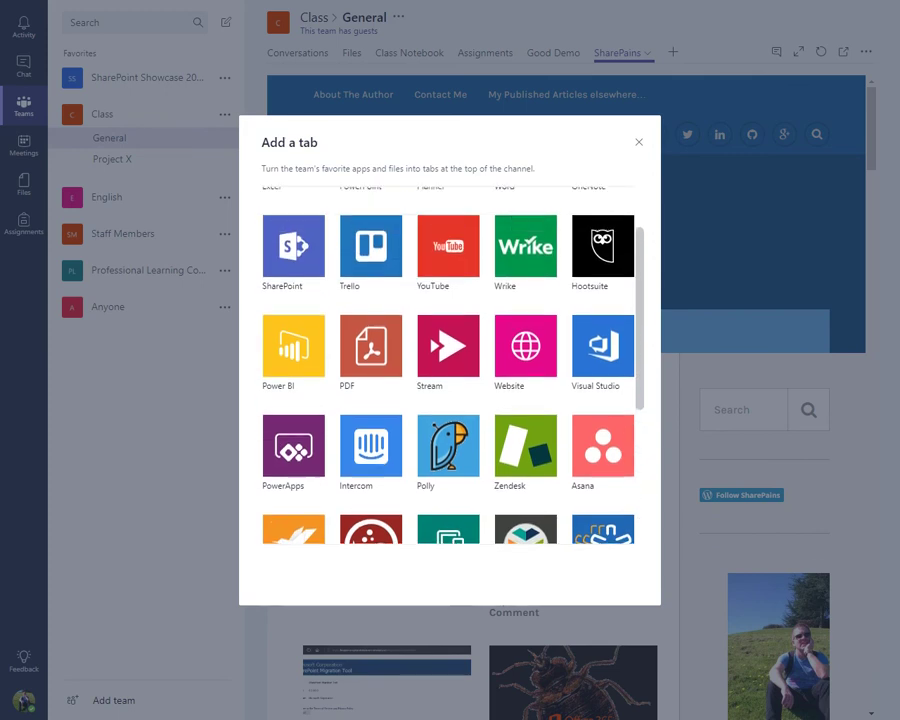
pyautogui.scroll(-3, 448, 365)
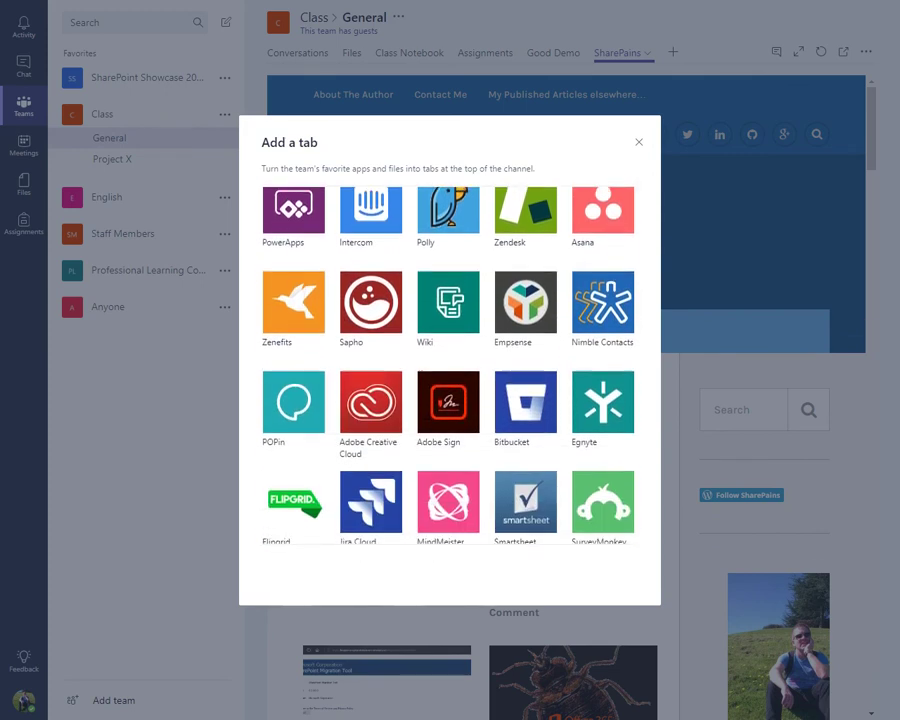
pyautogui.scroll(-1, 448, 365)
pyautogui.scroll(5, 448, 365)
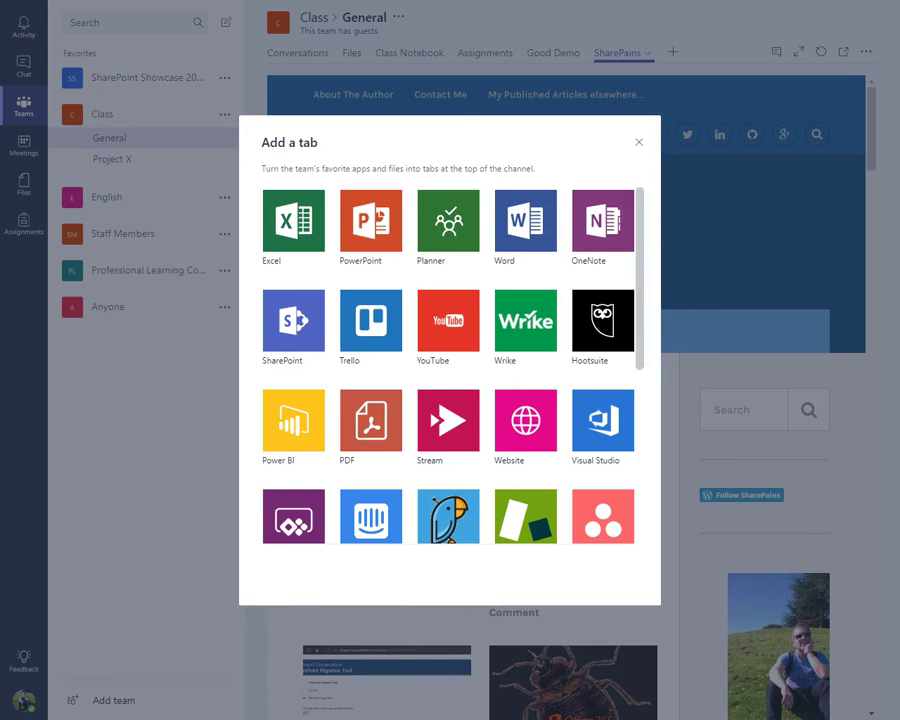
pyautogui.scroll(-3, 448, 365)
pyautogui.scroll(2, 448, 365)
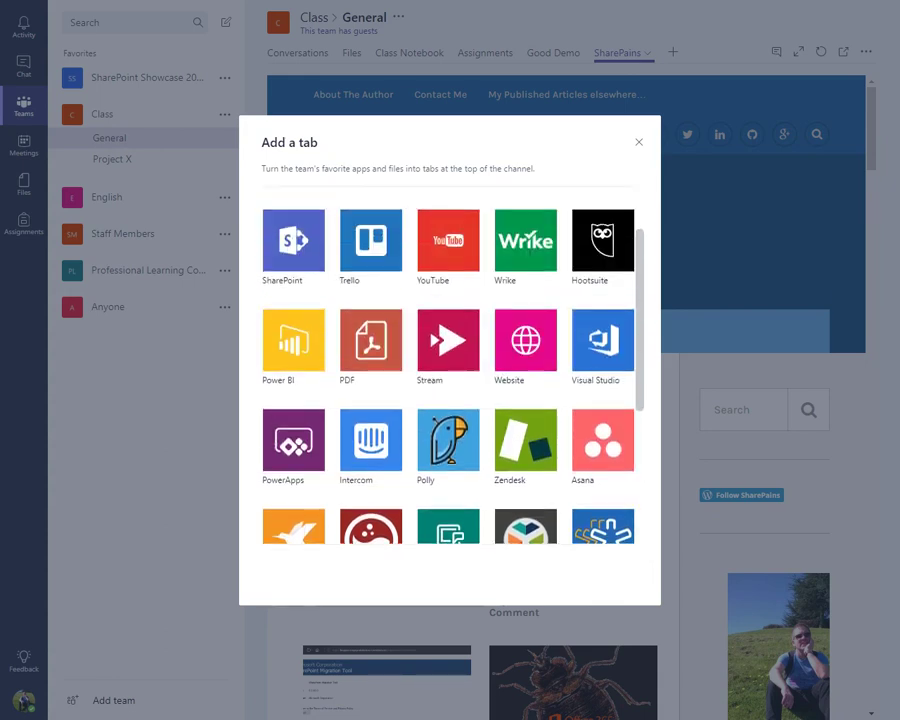
# Close the list of tab apps and switch Teams to the developer preview.
pyautogui.press('Escape')
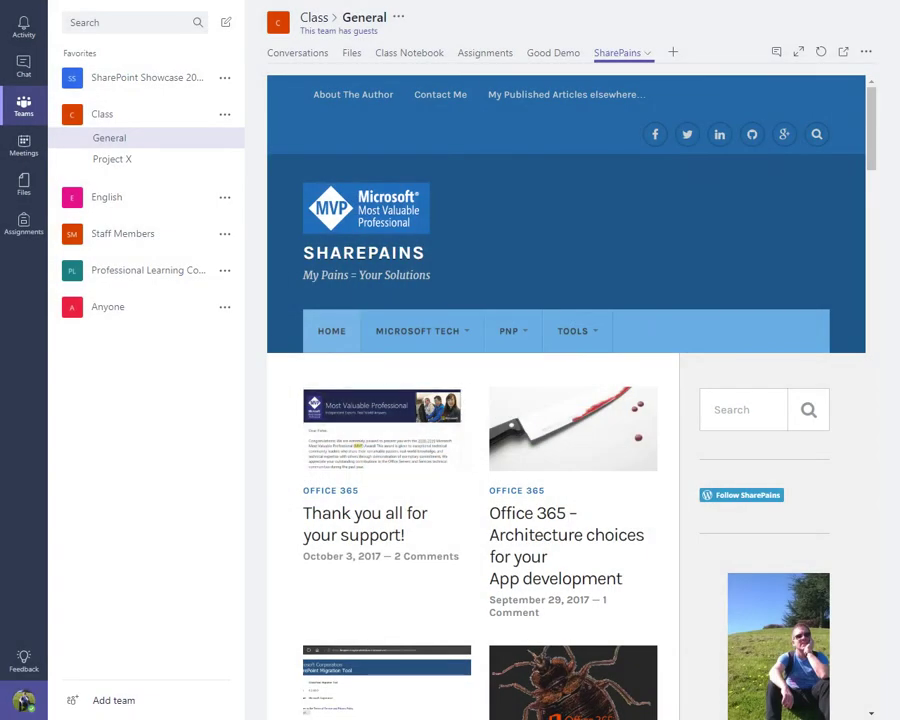
pyautogui.click(23, 700)
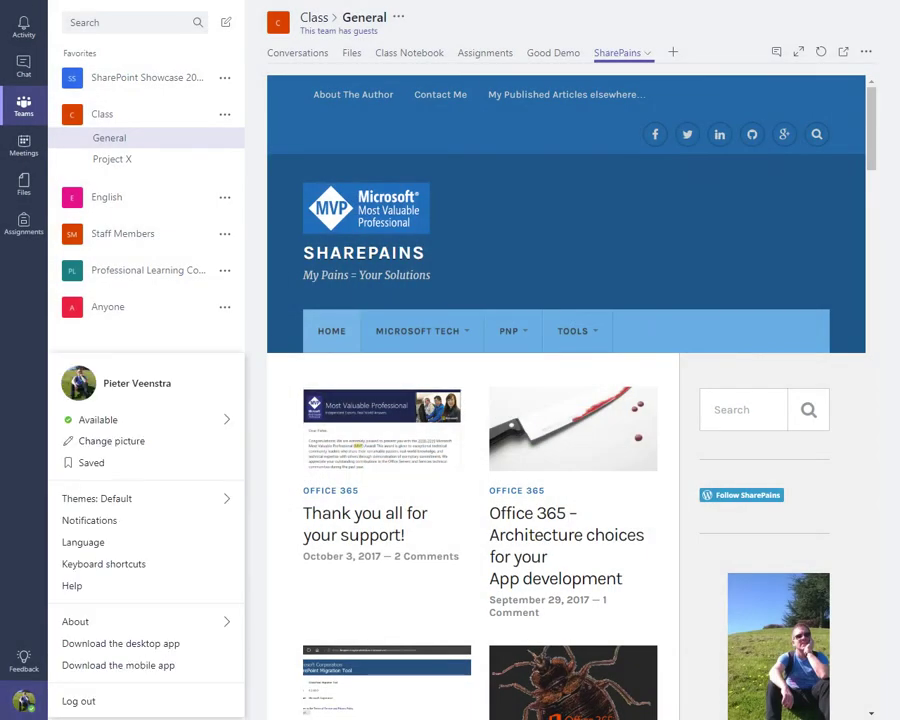
pyautogui.moveTo(150, 621)
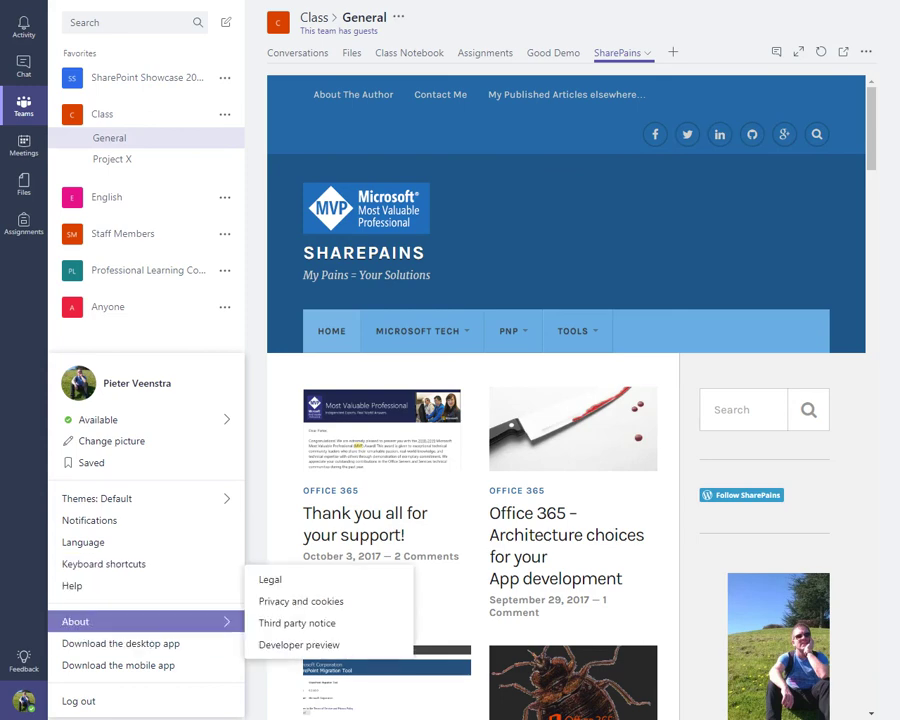
pyautogui.click(299, 644)
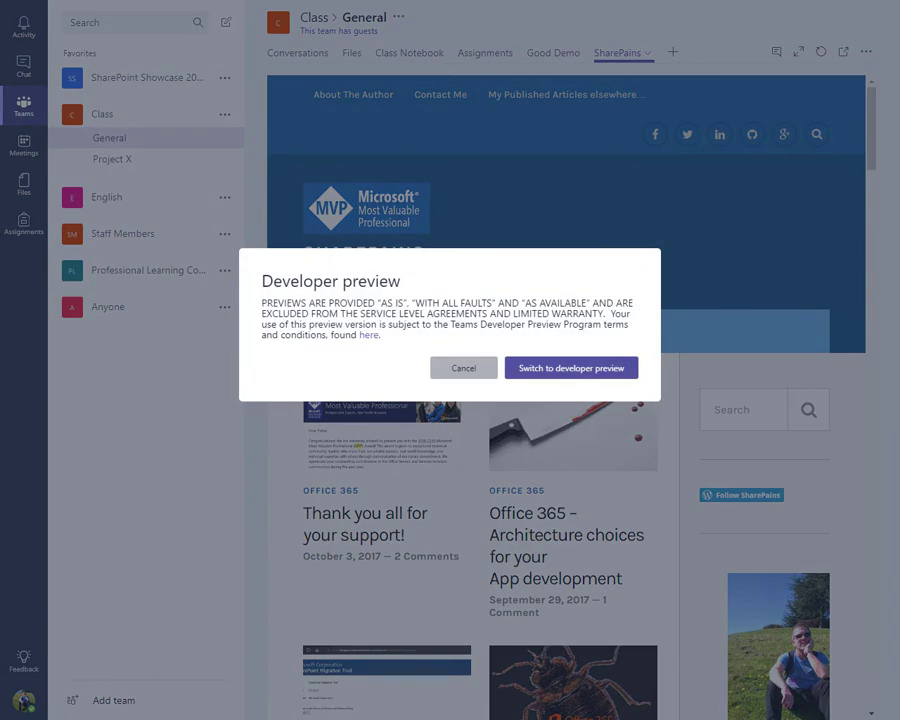
pyautogui.press('Return')
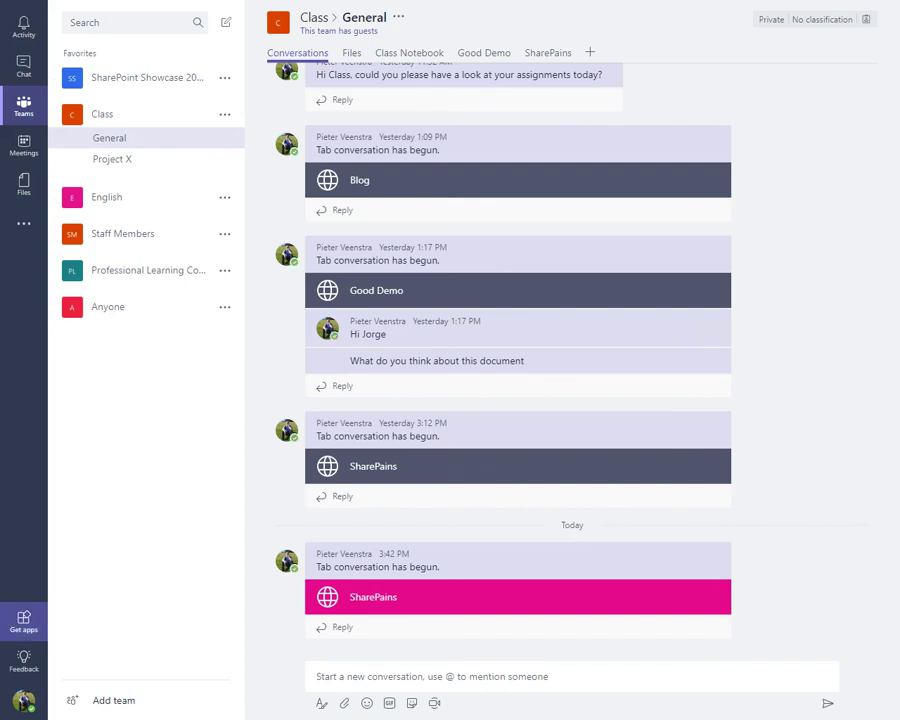
# Browse the full catalogue of available apps and show only the connectors.
pyautogui.click(23, 620)
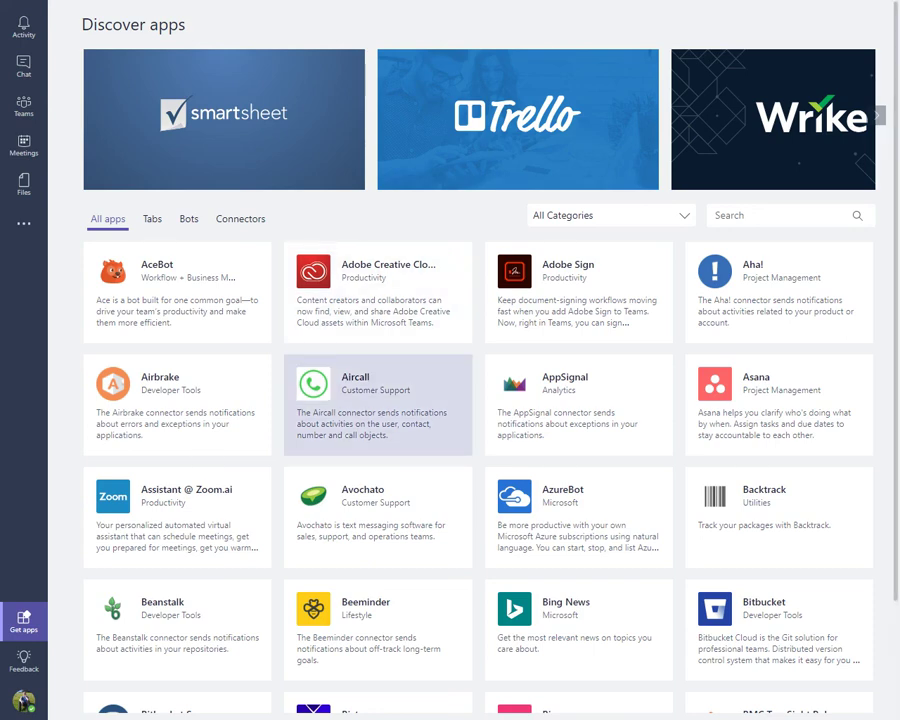
pyautogui.scroll(-3, 578, 517)
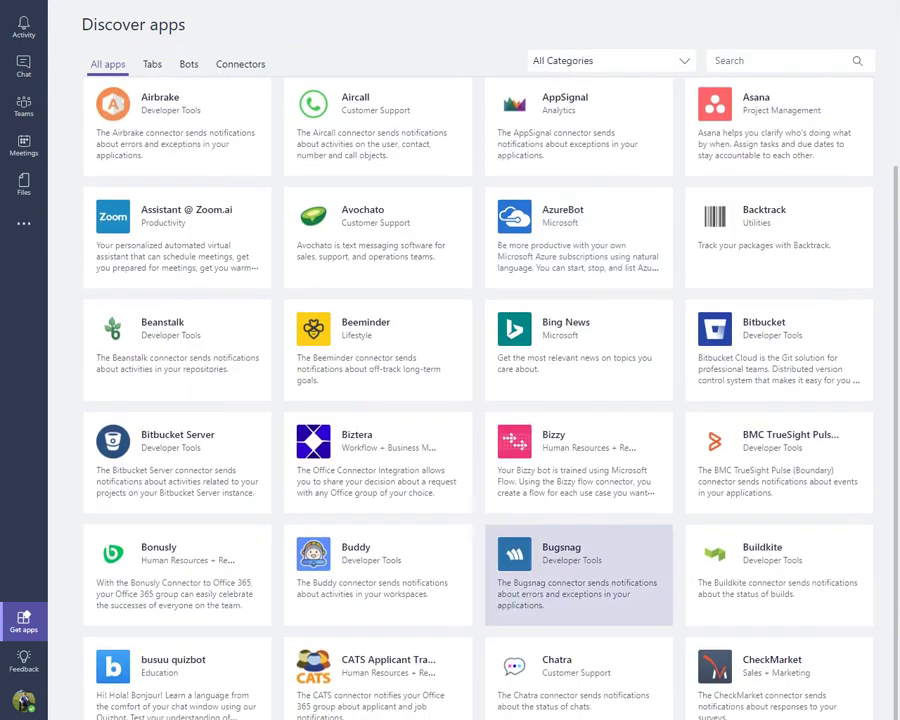
pyautogui.scroll(-1, 378, 505)
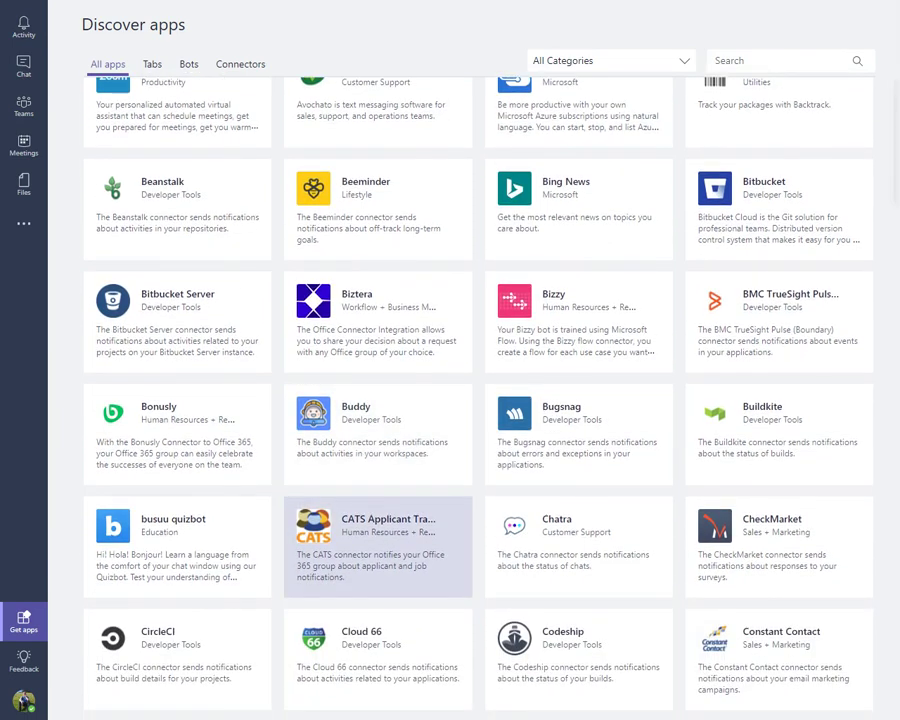
pyautogui.scroll(3, 779, 480)
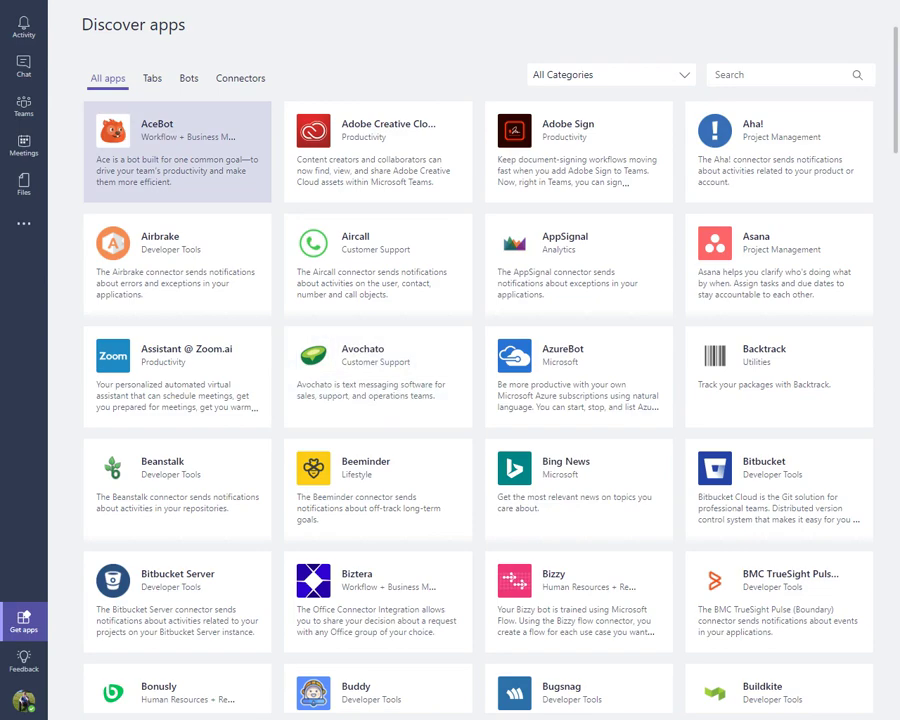
pyautogui.scroll(-3, 378, 410)
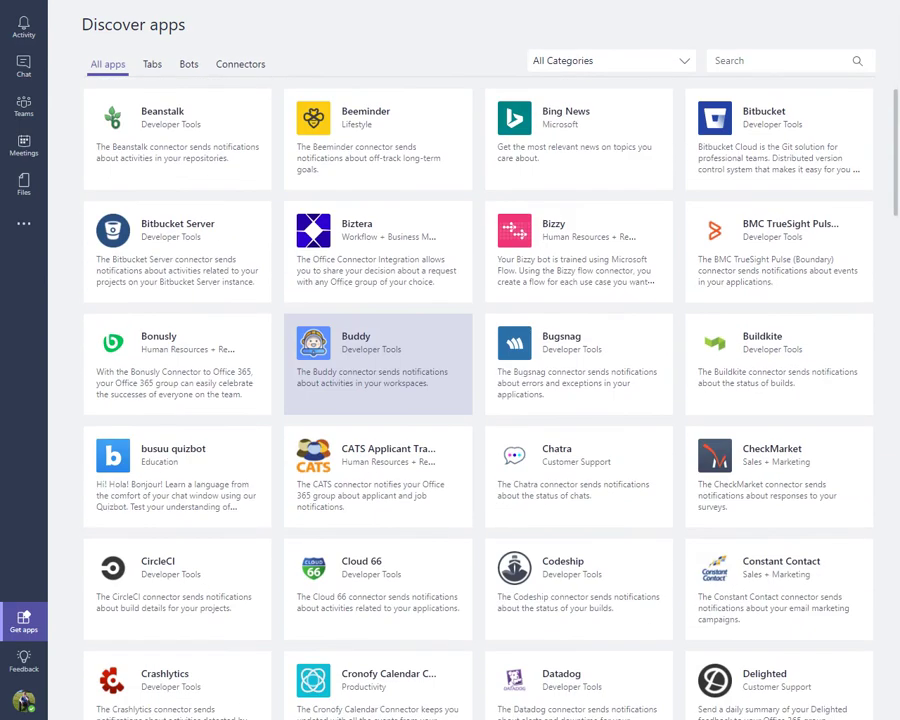
pyautogui.scroll(4, 378, 410)
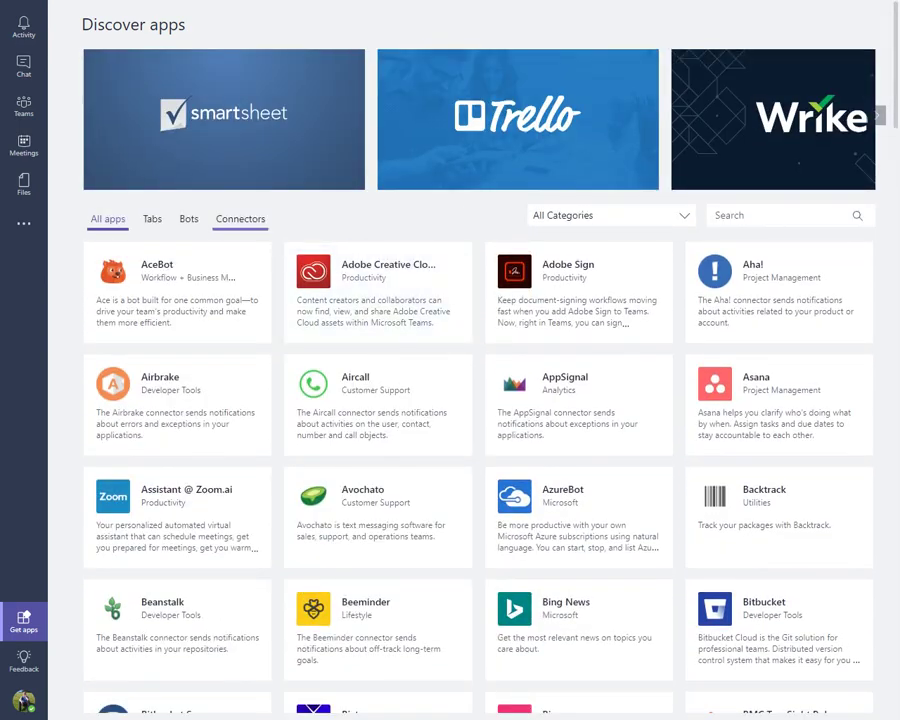
pyautogui.click(240, 218)
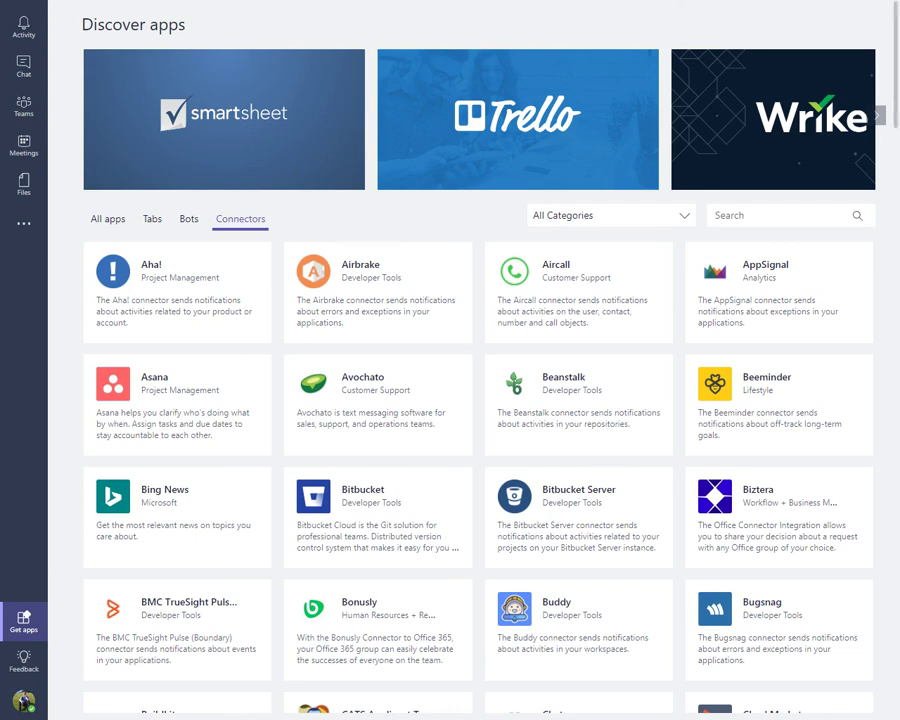
# Open the Emojify bot and send it the message "I like this presentation".
pyautogui.click(24, 223)
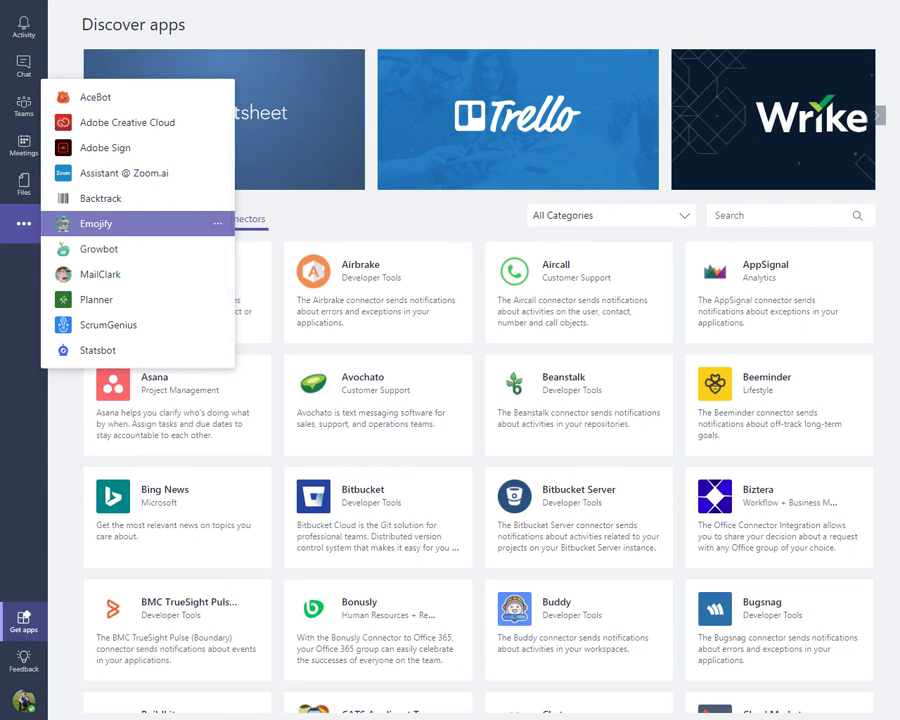
pyautogui.click(97, 223)
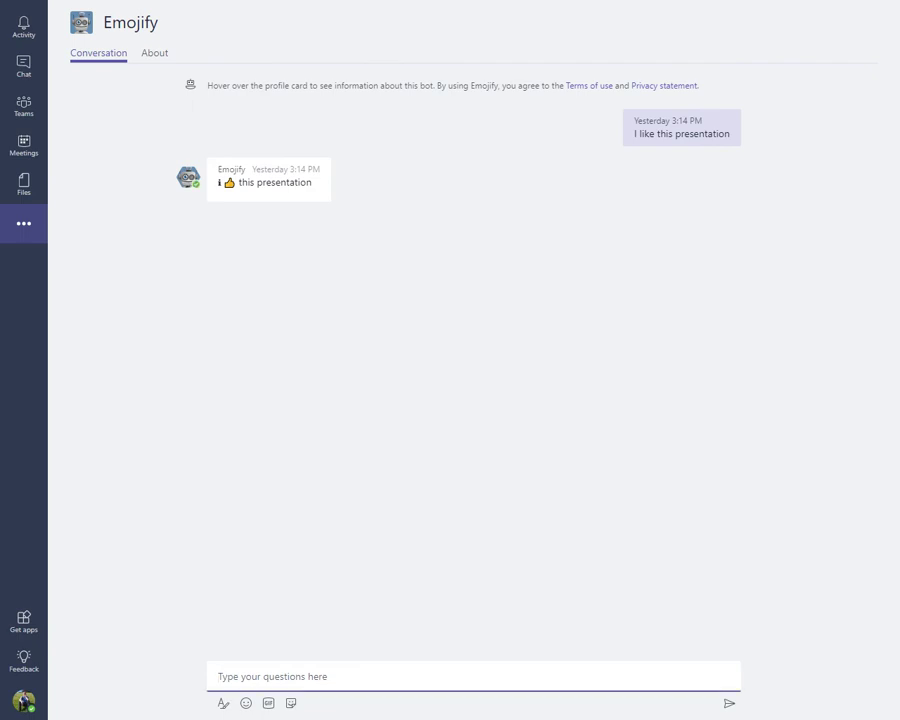
pyautogui.write('I like this')
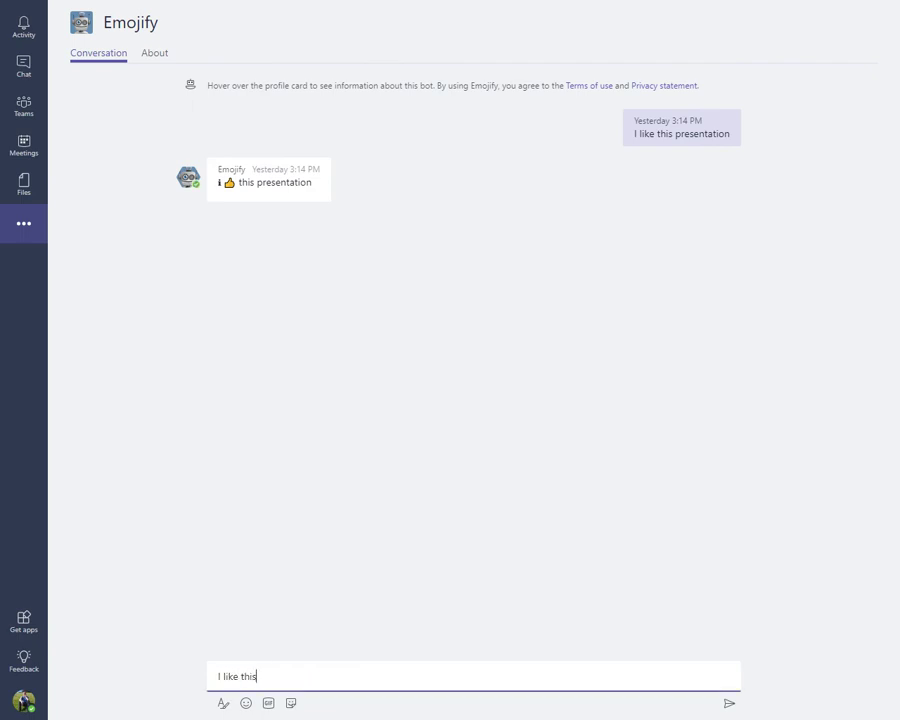
pyautogui.write(' presentation')
pyautogui.press('Return')
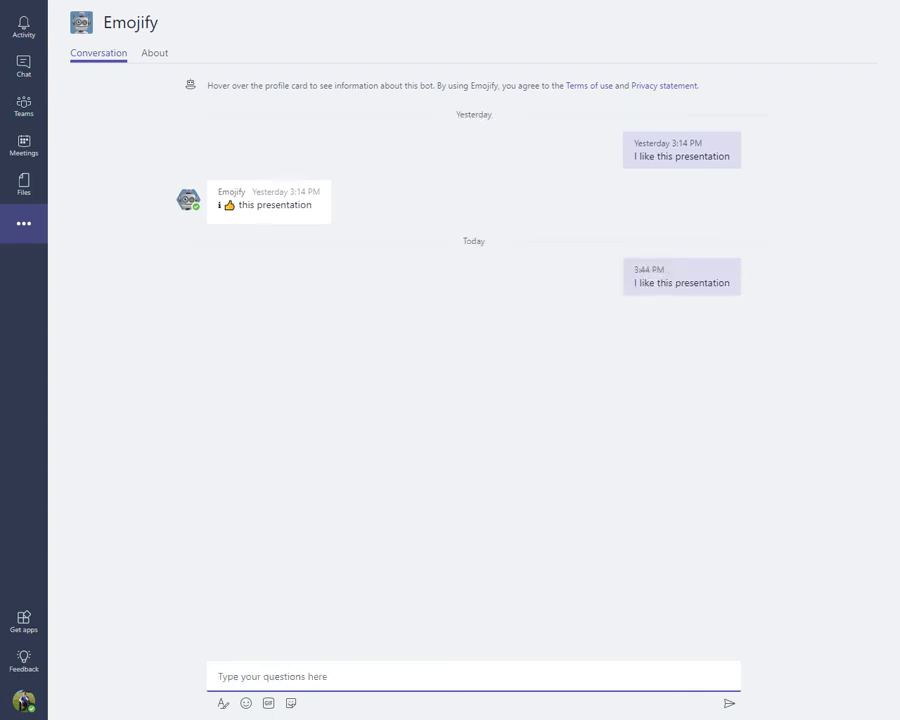